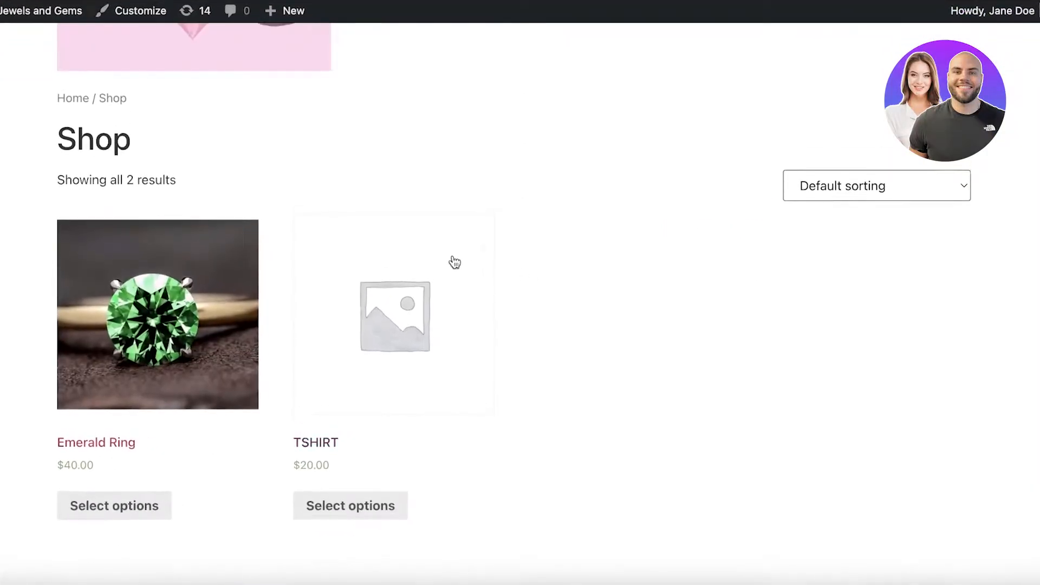
Open the Emerald Ring product page from the shop's product list
scroll(515, 239, up, 5)
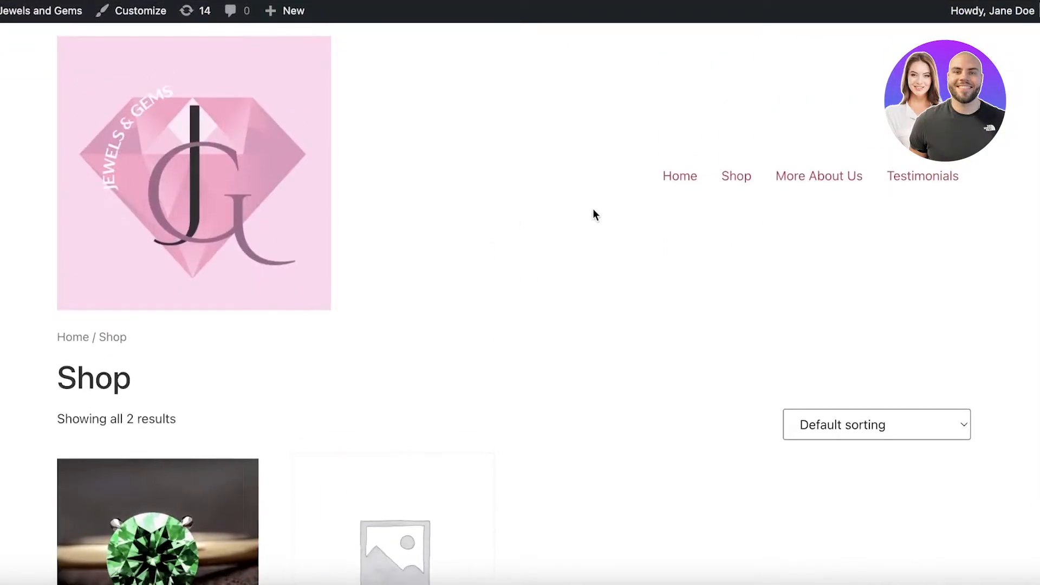
scroll(594, 209, down, 3)
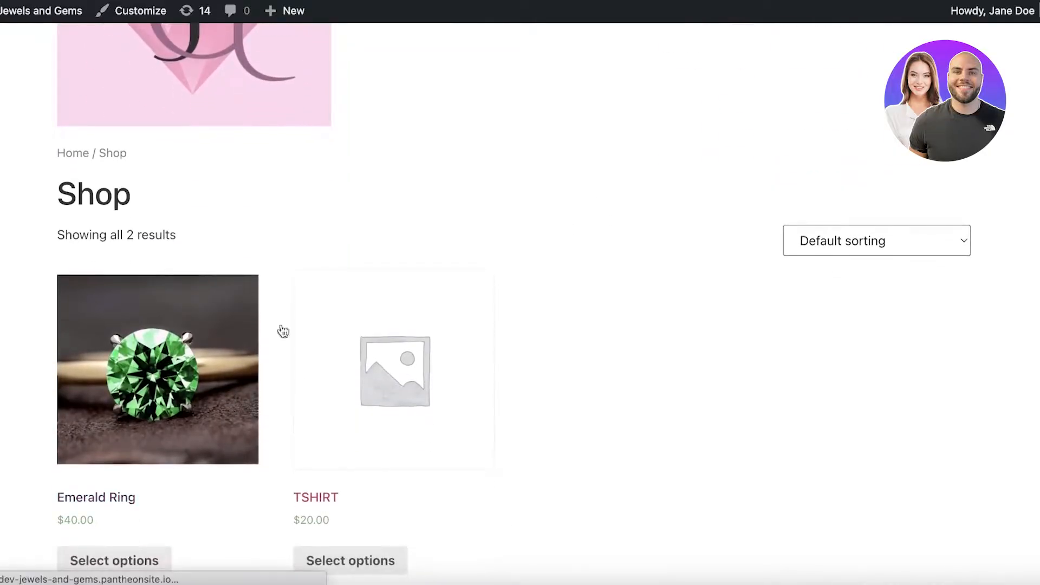
click(151, 493)
scroll(731, 325, down, 3)
Choose Gold as the metal color and 2 as the size for the Emerald Ring, and add it to the cart
click(757, 309)
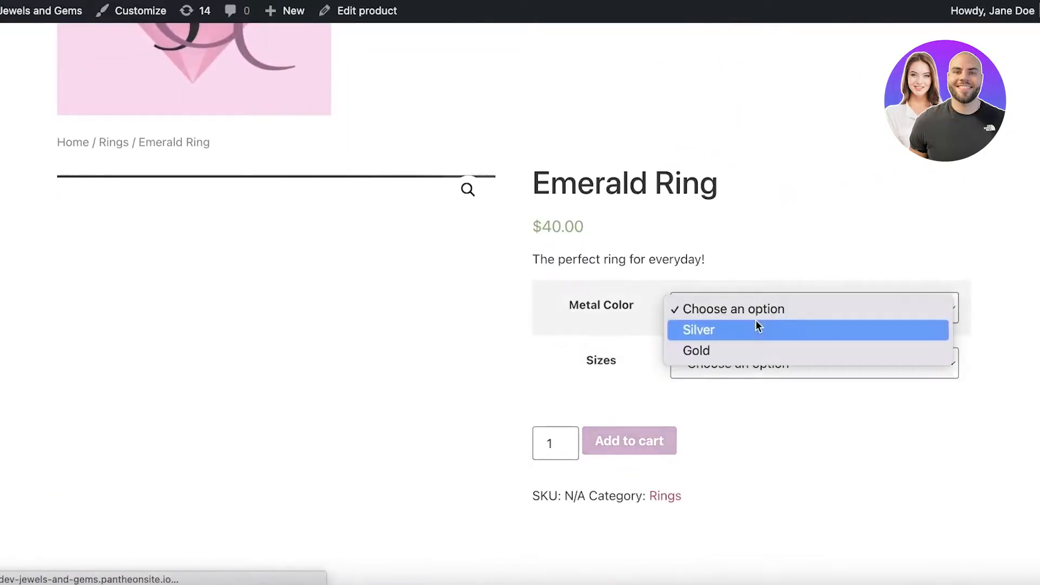
click(738, 351)
click(727, 365)
click(686, 406)
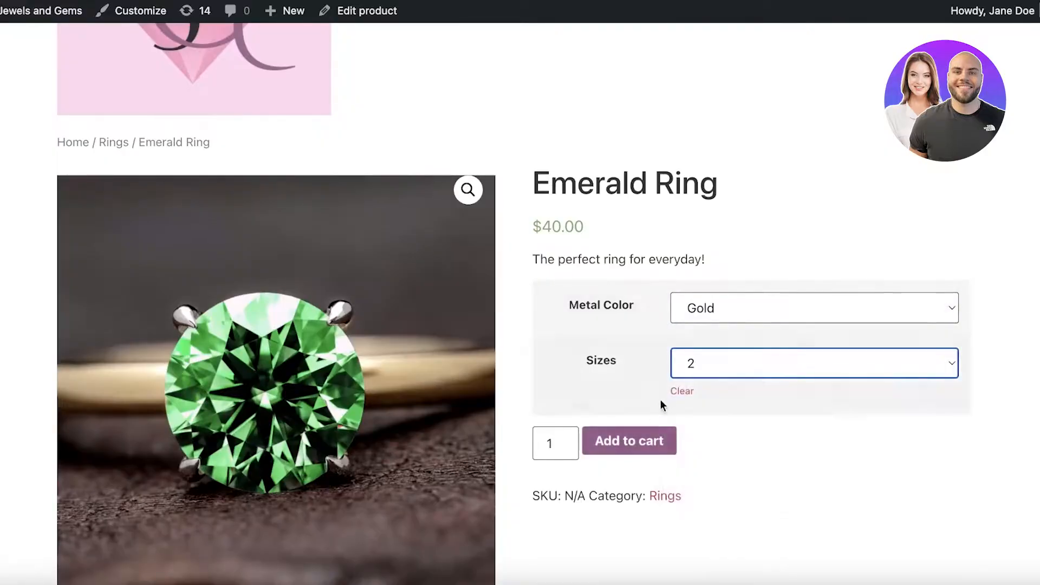
click(652, 440)
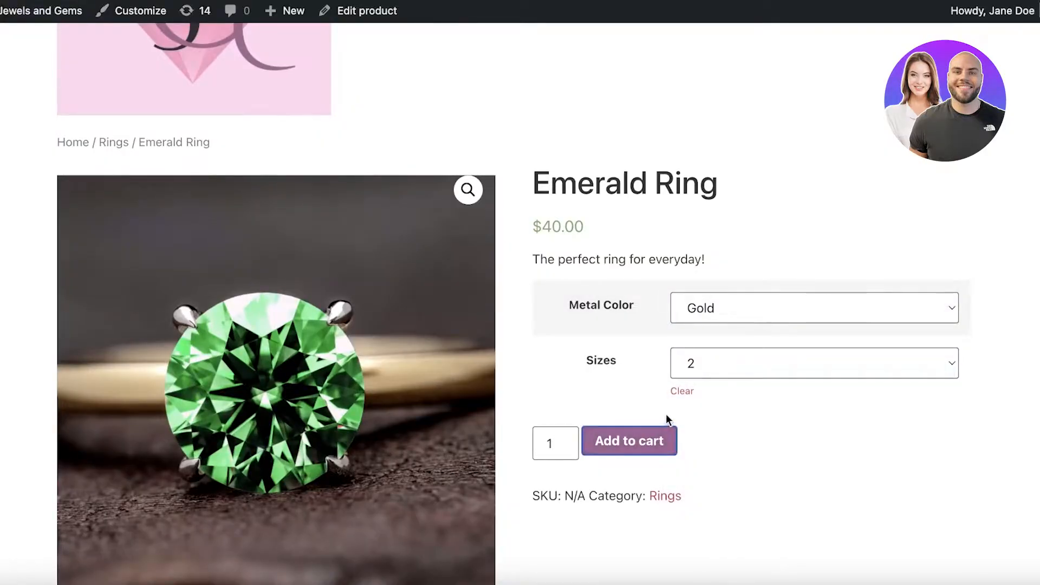
scroll(616, 370, down, 4)
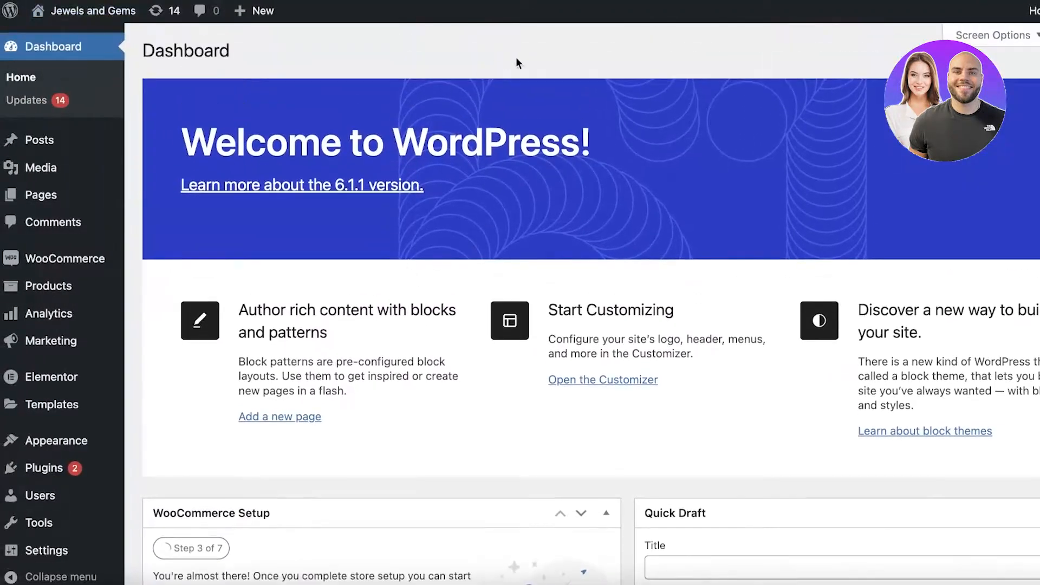
Open the WooCommerce home page from the dashboard and look through its store setup tasks and suggestions
click(45, 268)
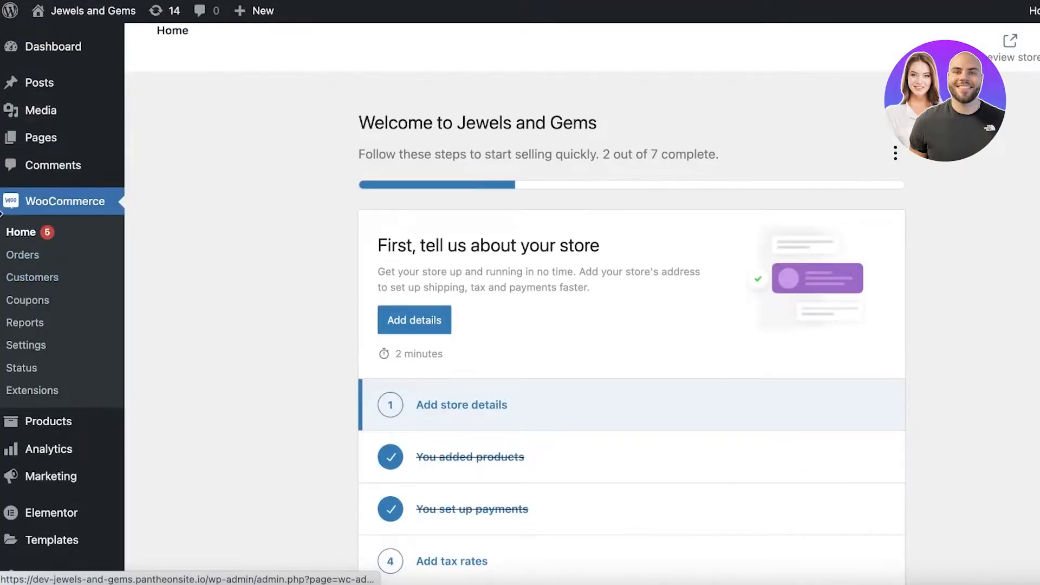
scroll(60, 255, down, 3)
scroll(517, 234, down, 10)
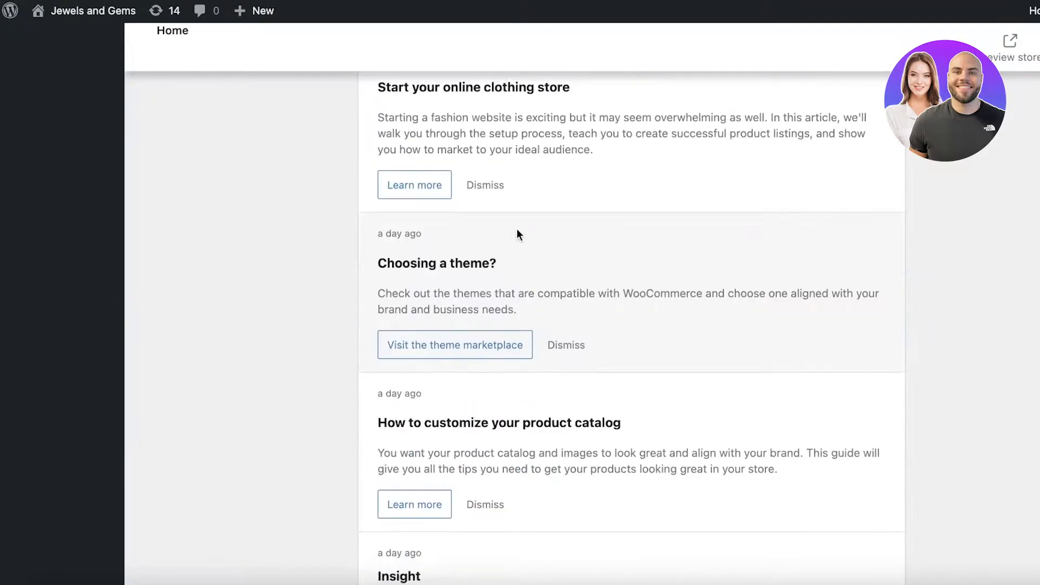
scroll(591, 243, down, 5)
scroll(591, 247, up, 20)
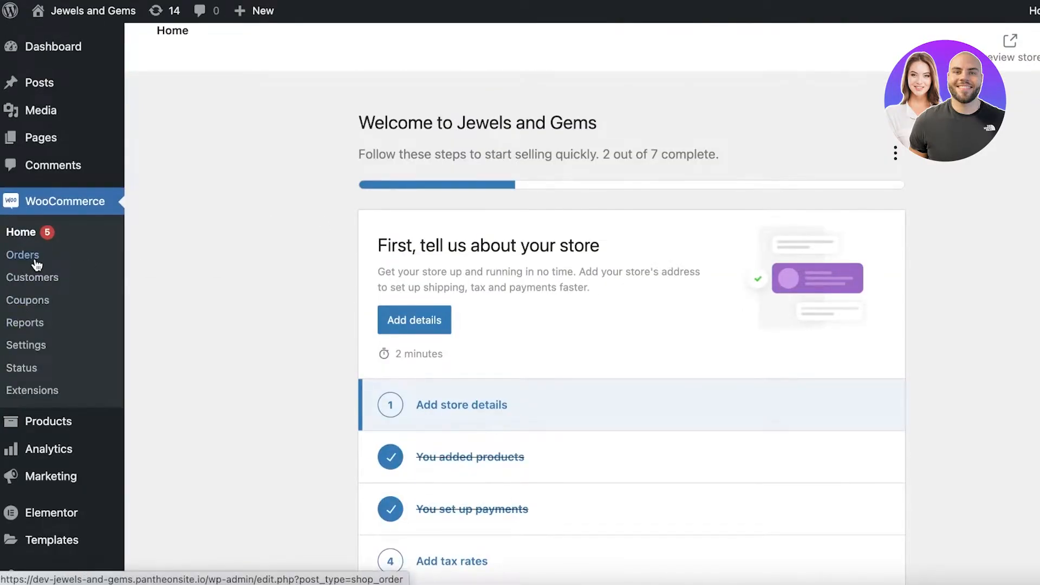
Open the WooCommerce general settings and review the store address and general options
click(10, 344)
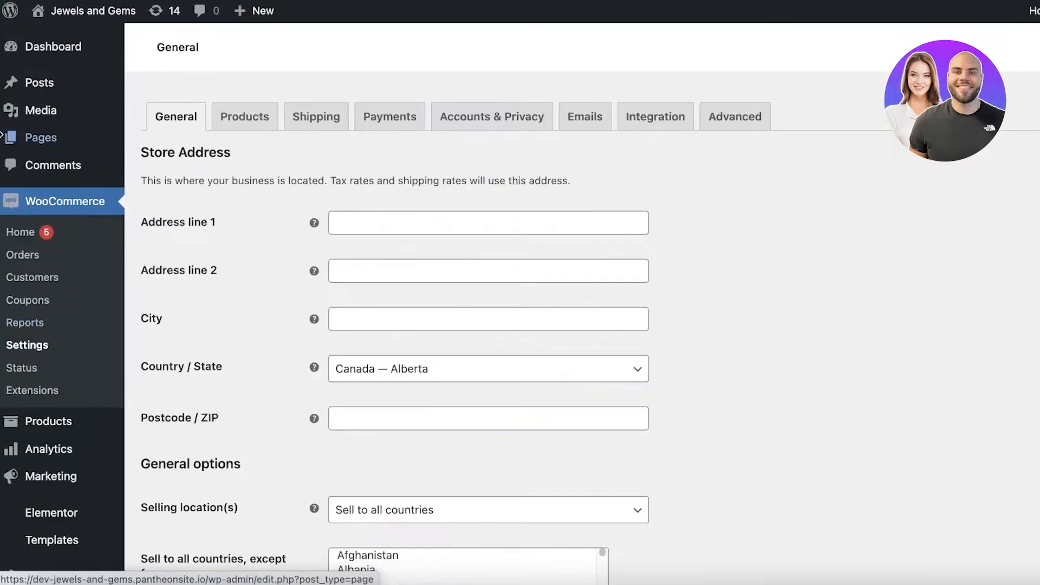
scroll(130, 233, down, 10)
scroll(1010, 262, up, 8)
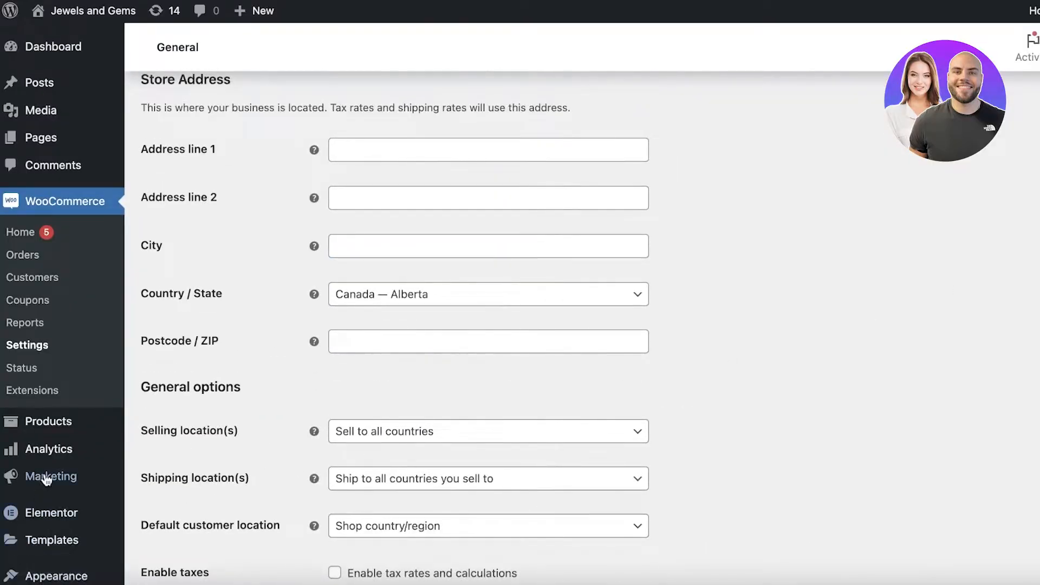
Open the list of installed plugins and activate the WooCommerce Payments plugin
scroll(51, 476, down, 5)
mouse_move(58, 454)
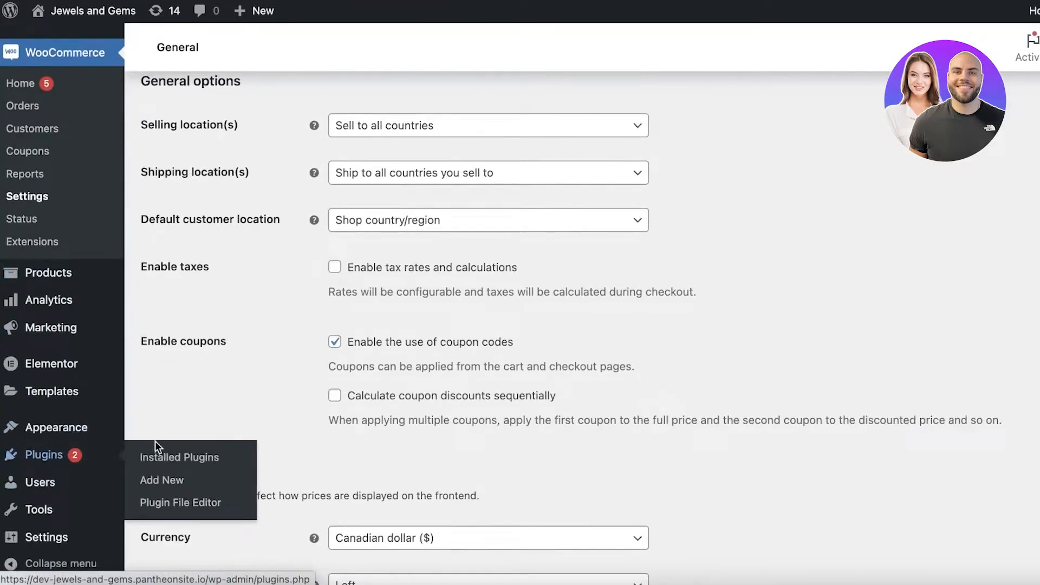
click(163, 458)
scroll(337, 305, down, 5)
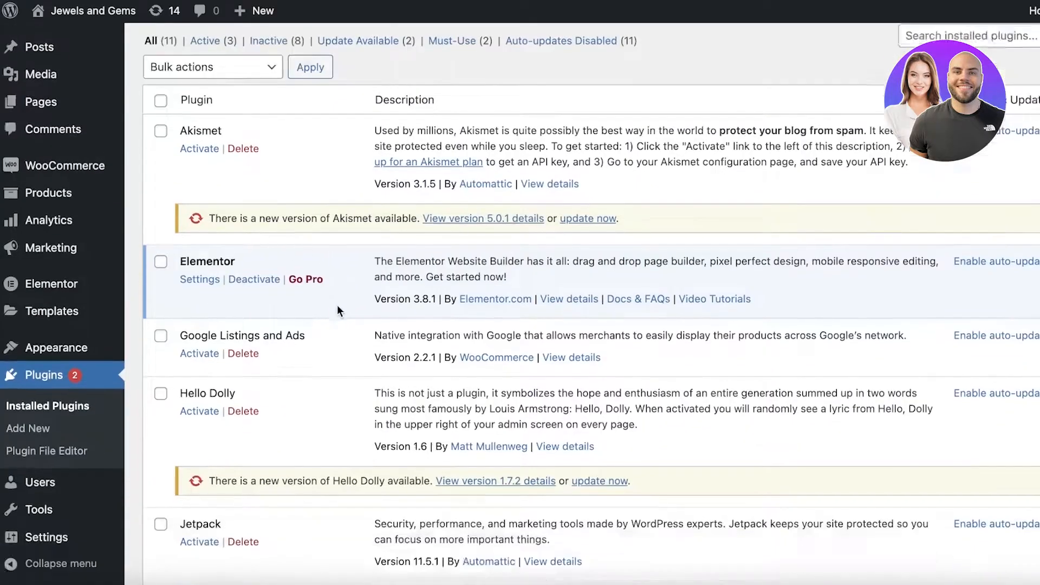
scroll(338, 309, down, 5)
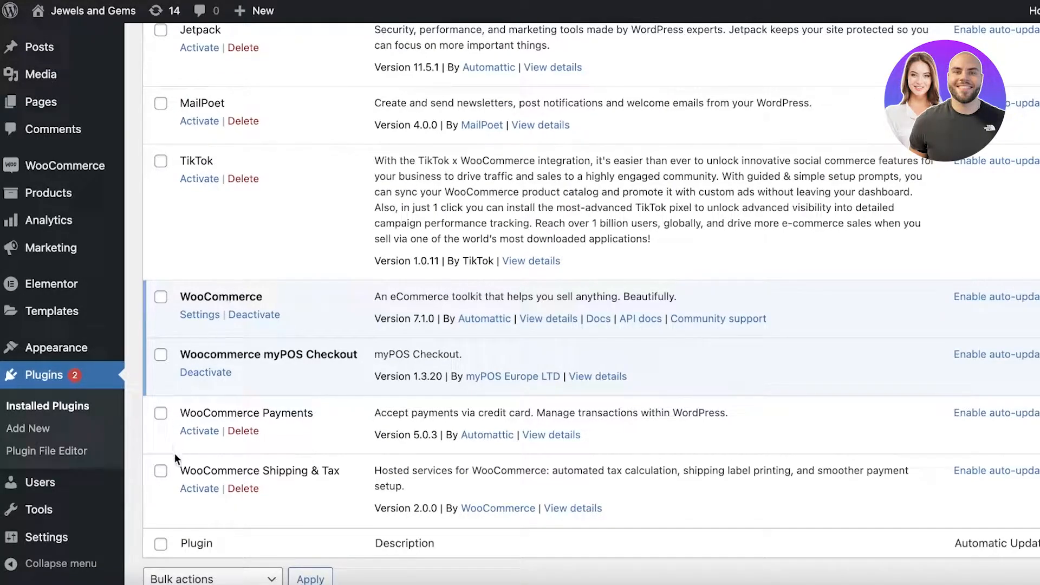
click(199, 434)
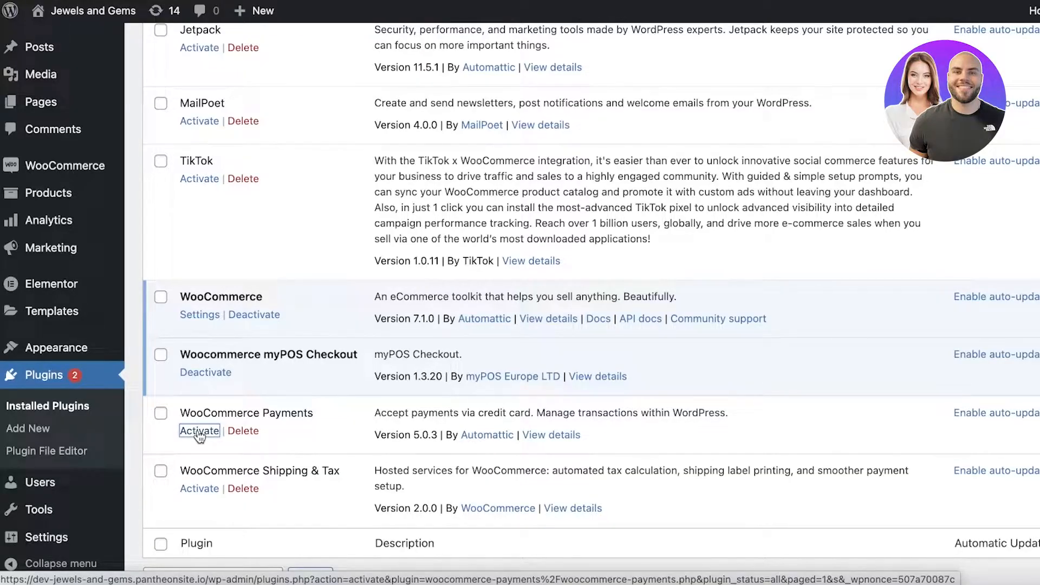
Start the WooCommerce Payments setup for credit card payments and approve the account connection to the site
scroll(266, 379, down, 3)
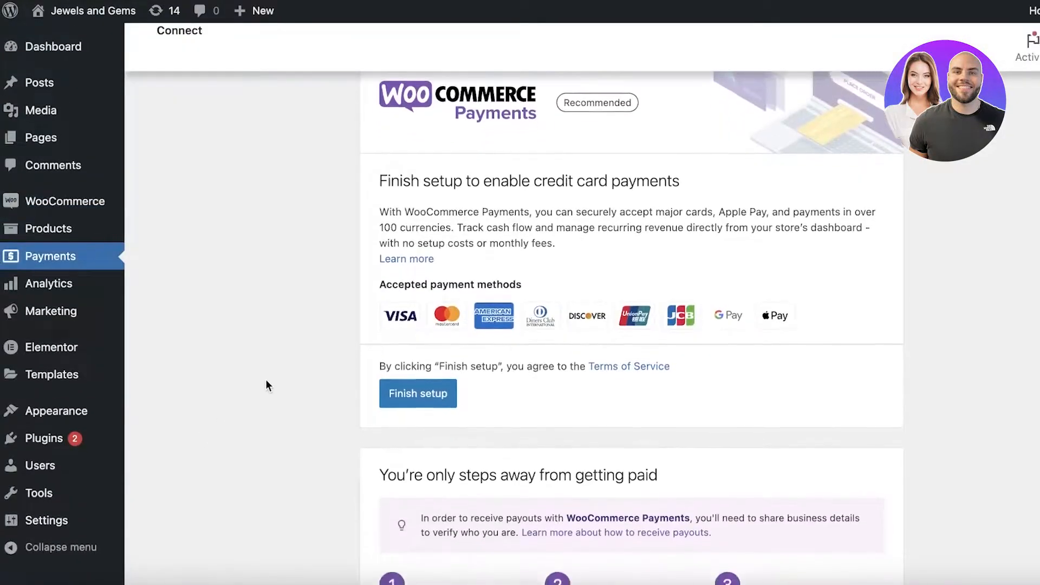
scroll(418, 245, up, 3)
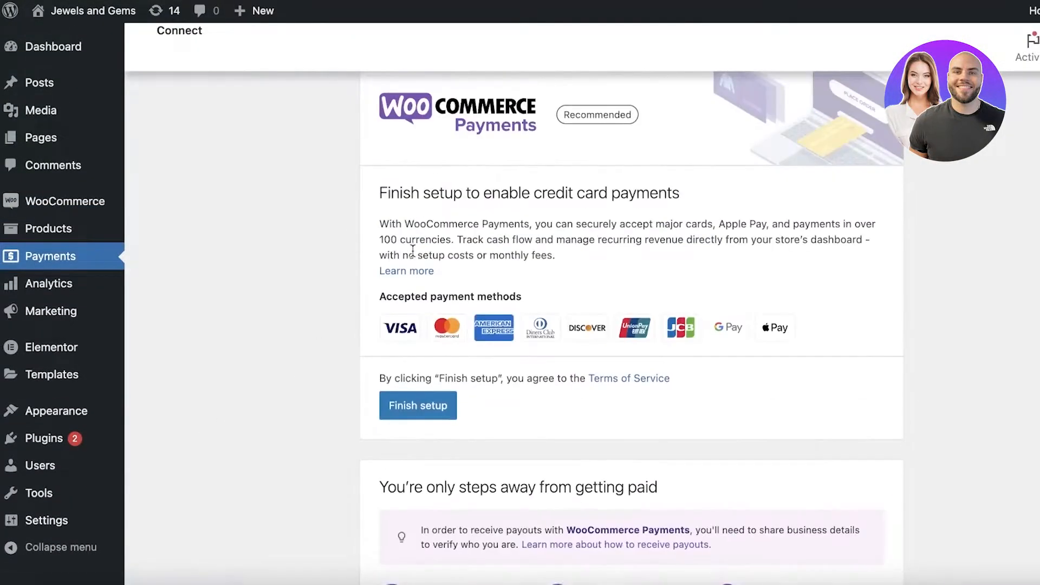
click(407, 404)
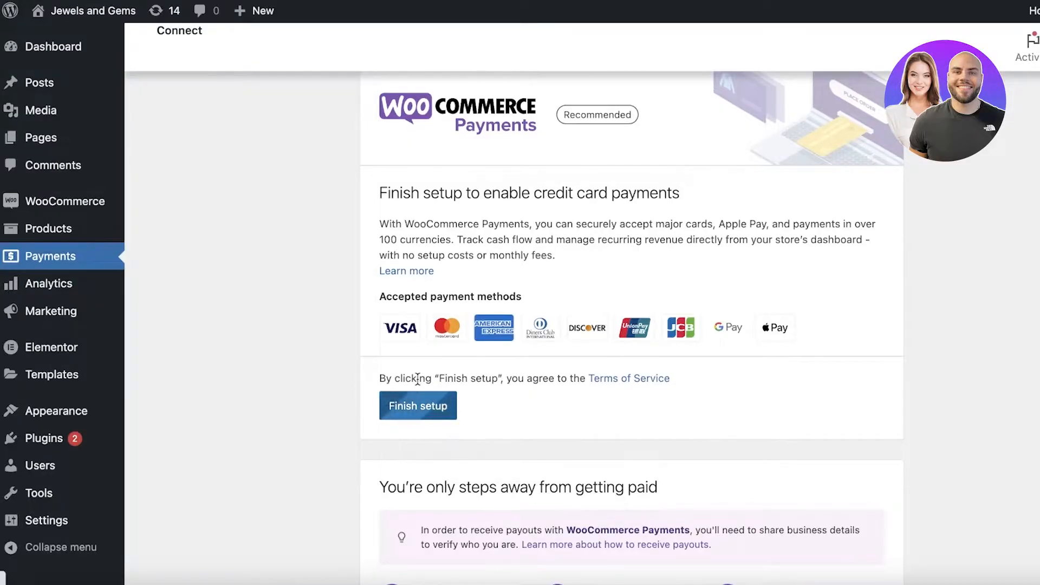
scroll(356, 349, down, 4)
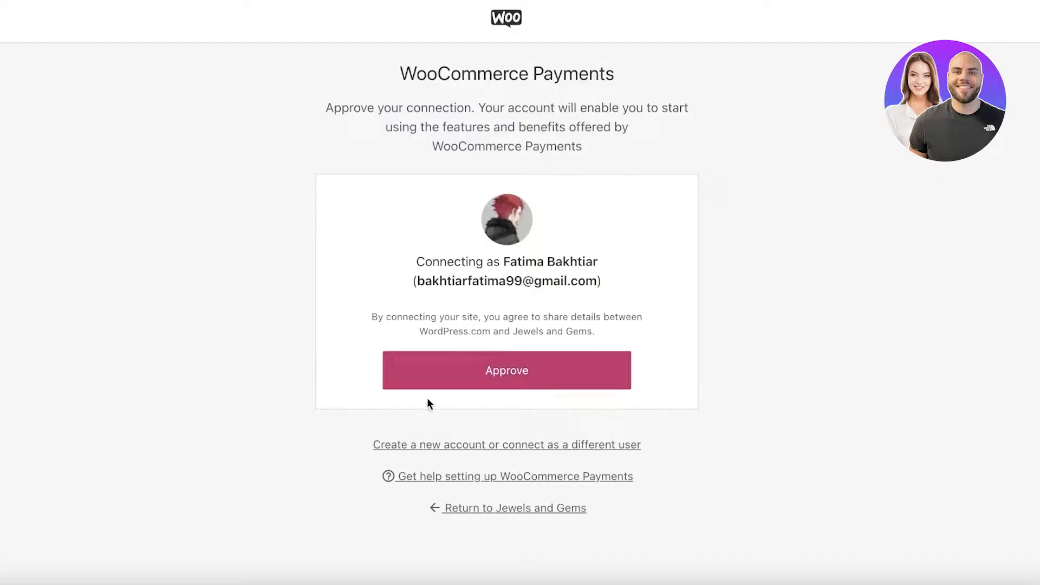
click(435, 380)
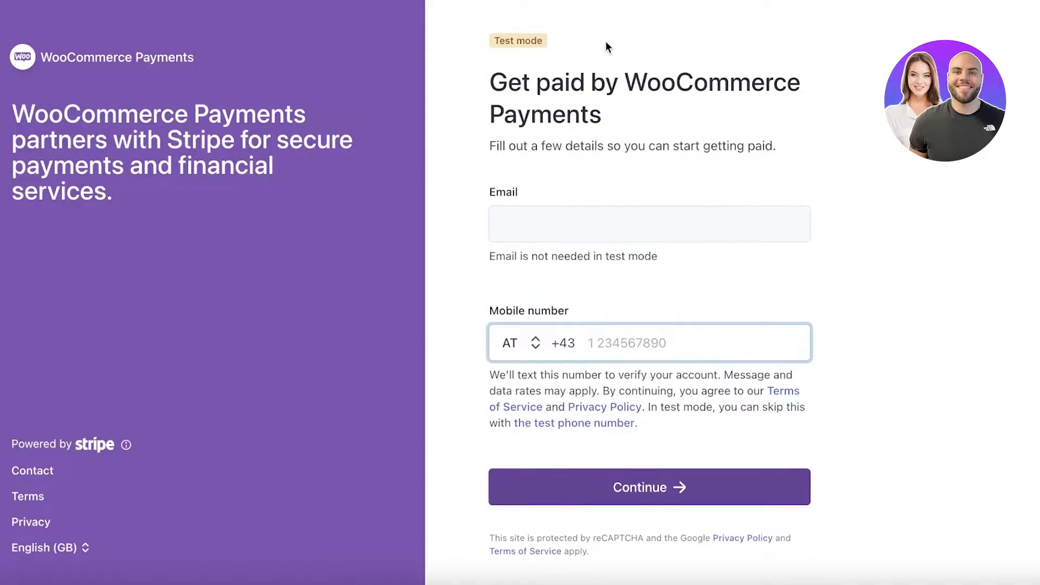
Browse the country codes available for the mobile number in the WooCommerce Payments sign-up form
scroll(563, 277, down, 1)
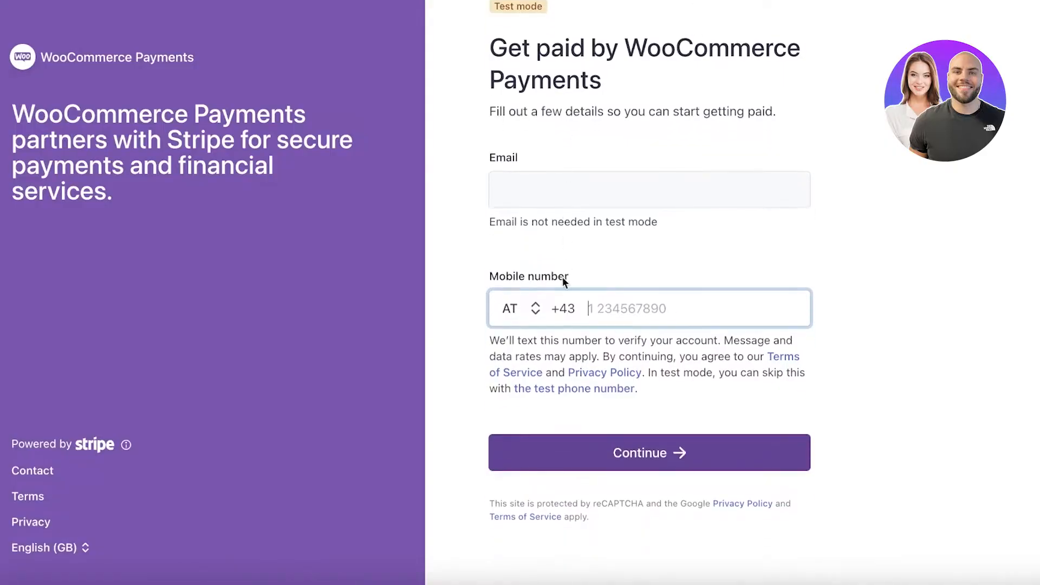
click(511, 308)
scroll(511, 343, down, 10)
scroll(497, 372, down, 15)
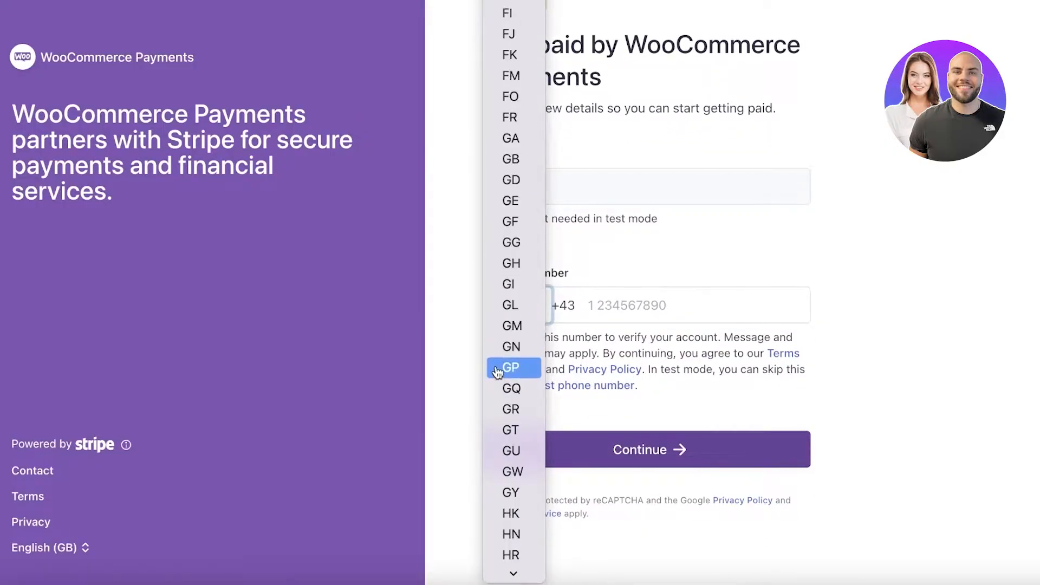
scroll(505, 533, down, 15)
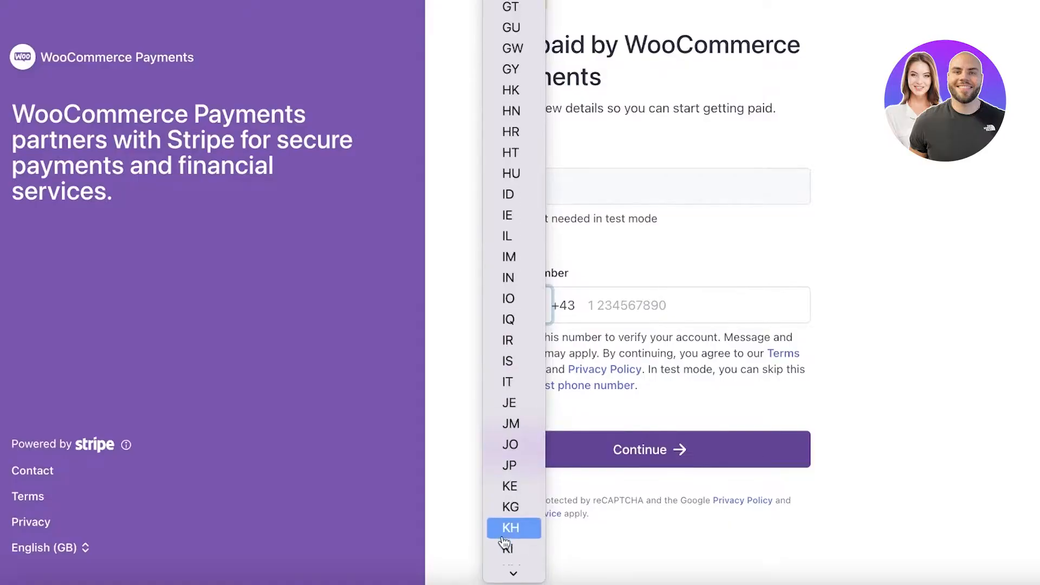
scroll(514, 485, down, 10)
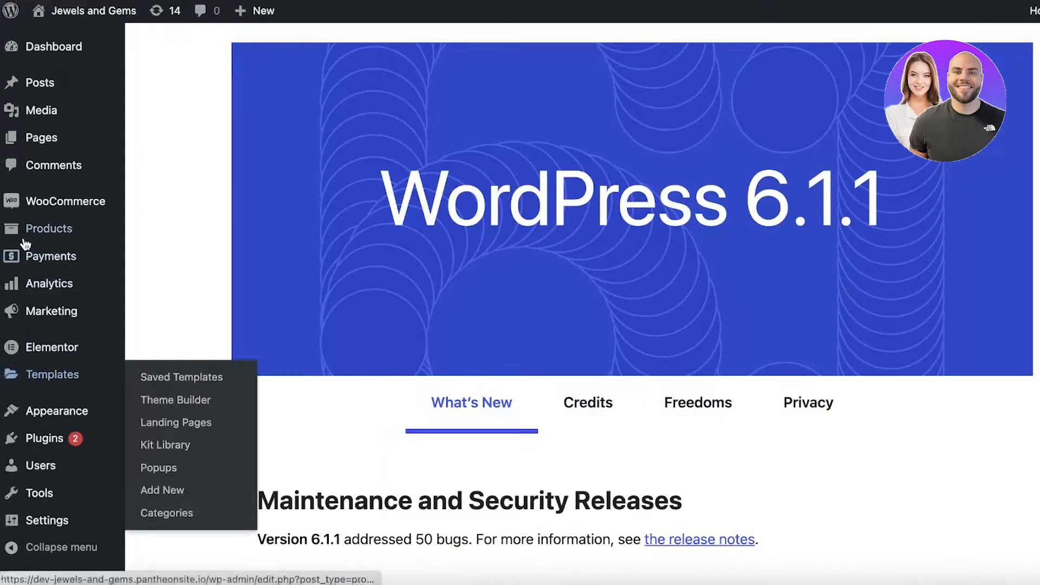
Open the Payments overview and review the balances, deposits and account details
mouse_move(28, 270)
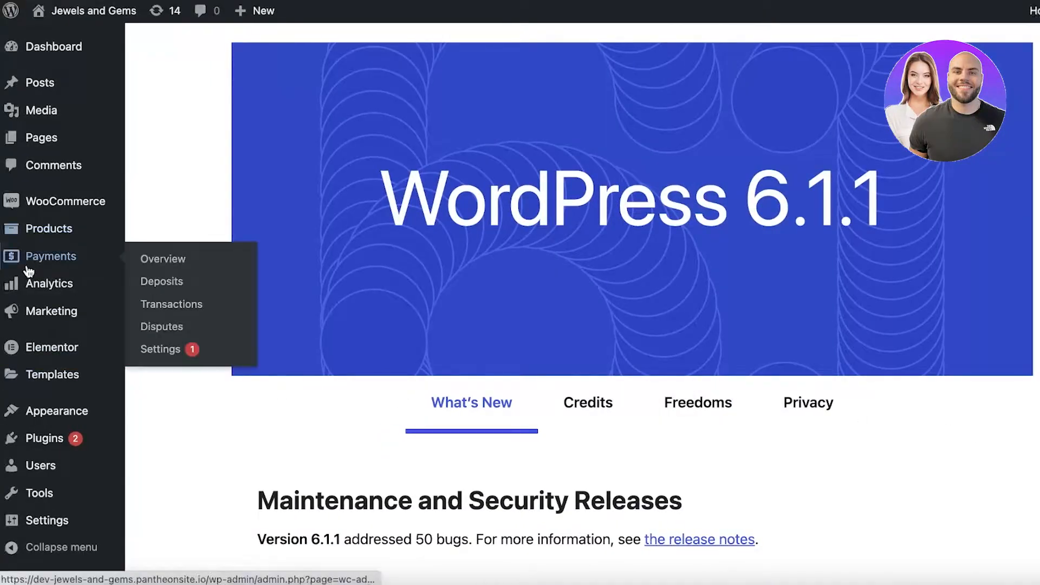
click(117, 262)
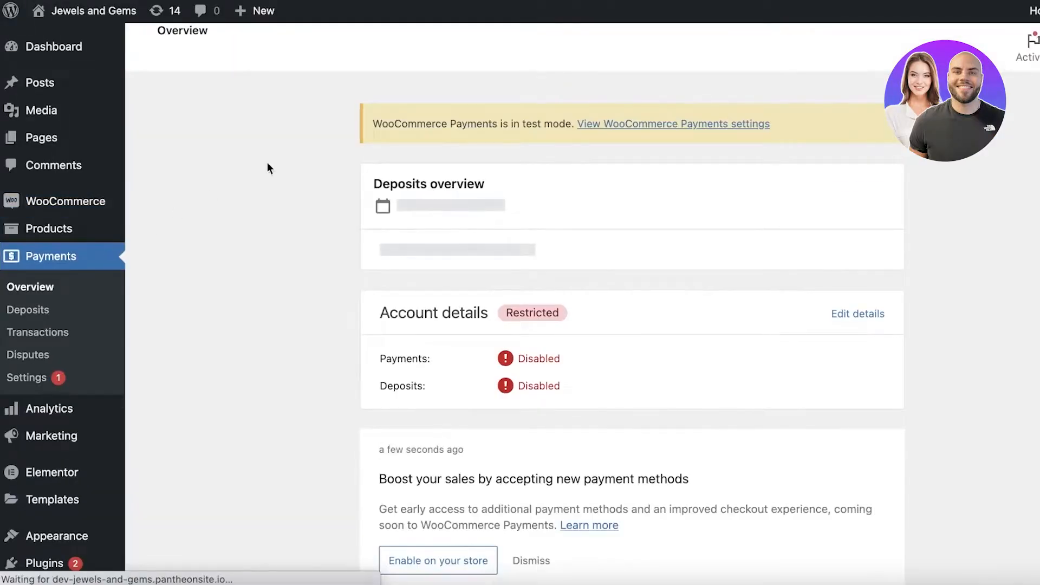
scroll(544, 202, down, 3)
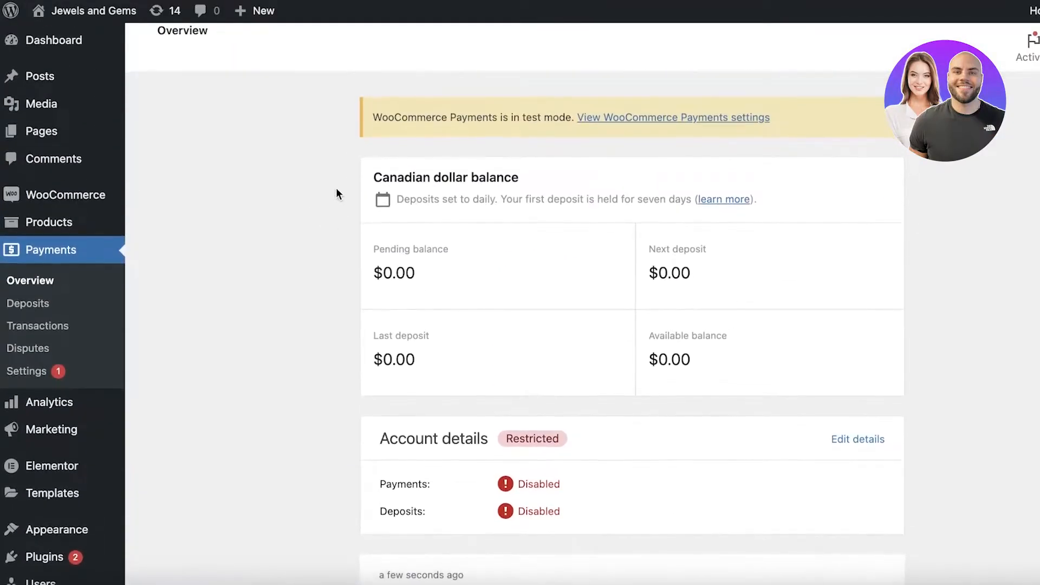
scroll(499, 142, down, 8)
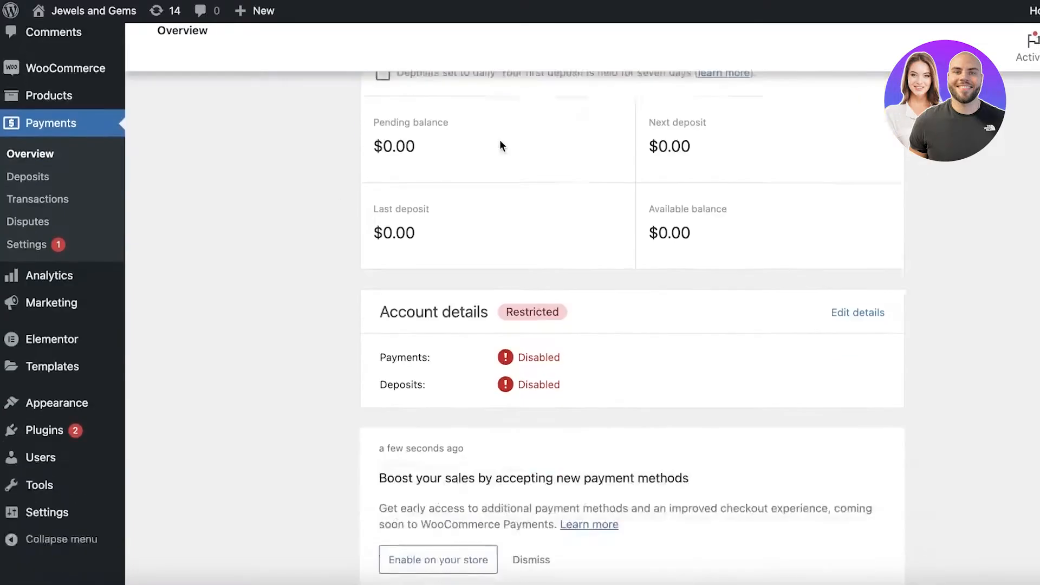
scroll(326, 203, up, 5)
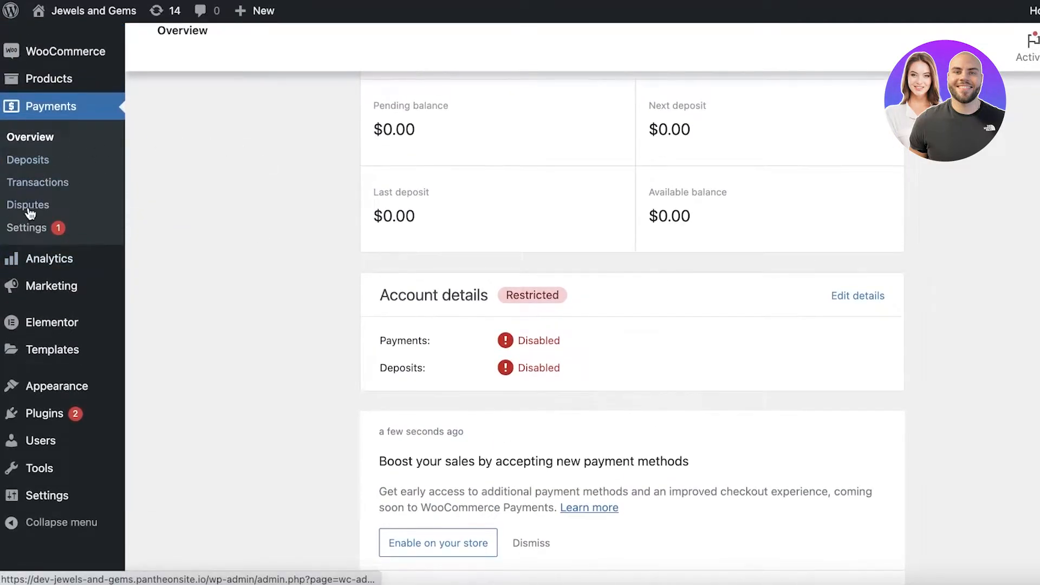
Open the WooCommerce Payments settings, review the checkout payment options, and enable WooCommerce Payments for the store
click(30, 226)
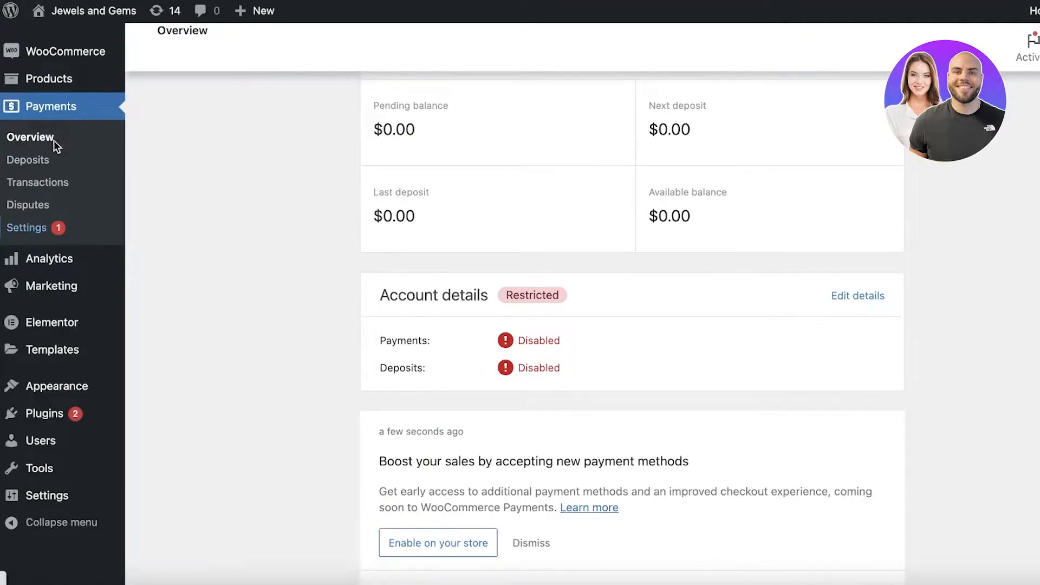
scroll(393, 115, down, 7)
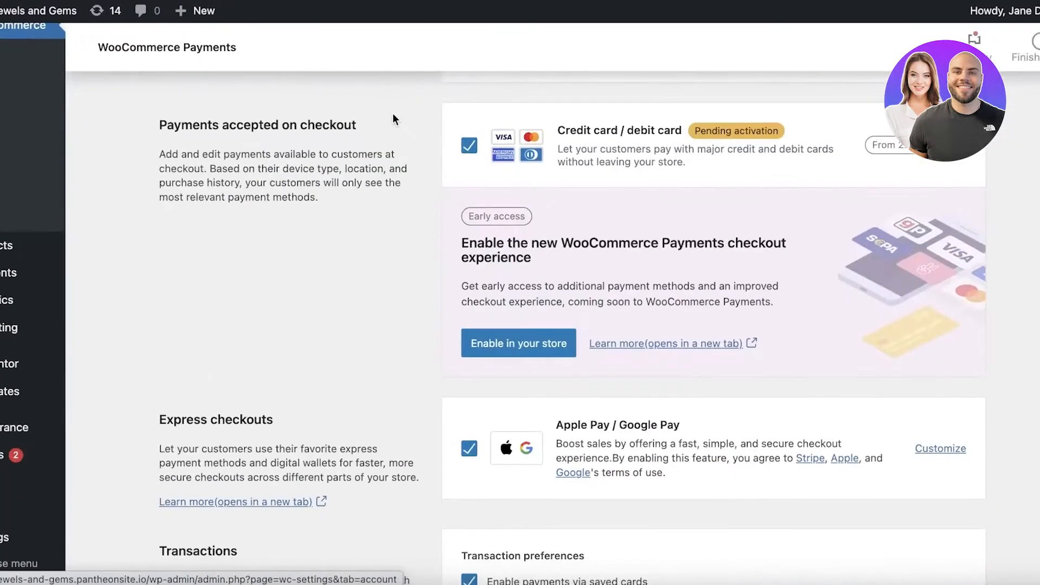
scroll(1003, 185, up, 7)
scroll(1000, 187, down, 1)
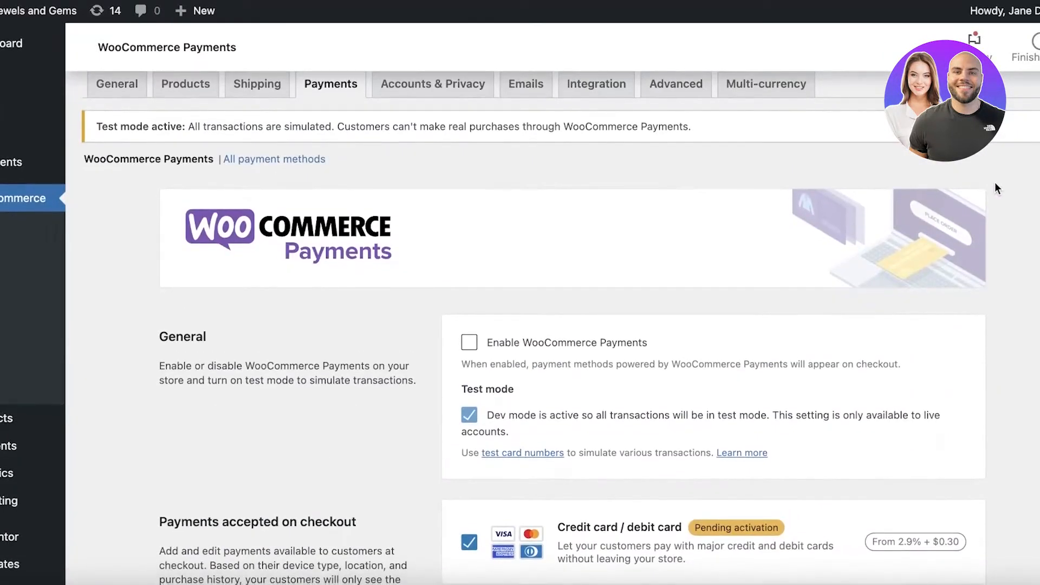
scroll(498, 346, down, 1)
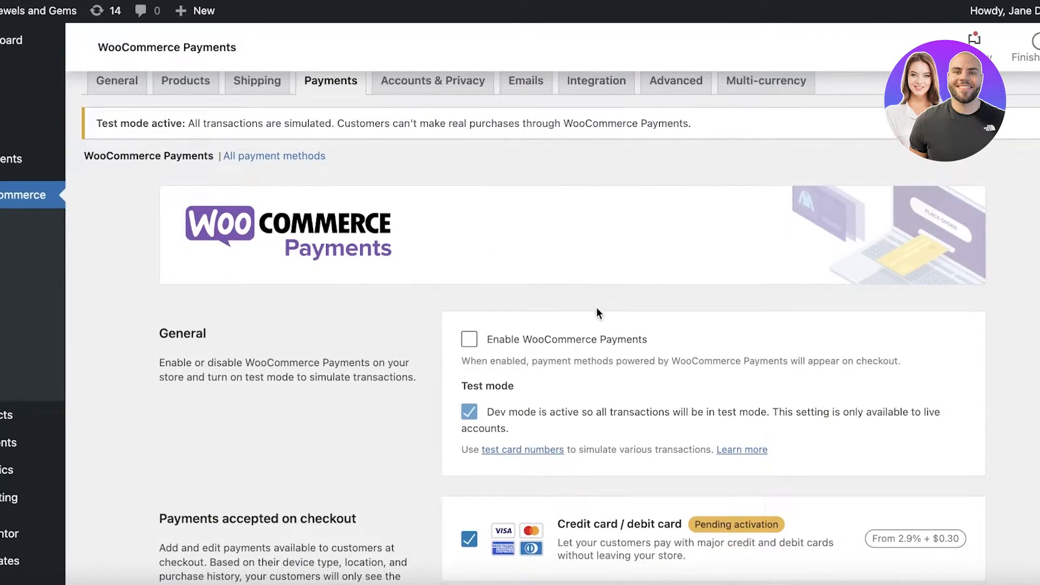
scroll(599, 311, up, 1)
scroll(601, 310, down, 7)
scroll(519, 265, up, 5)
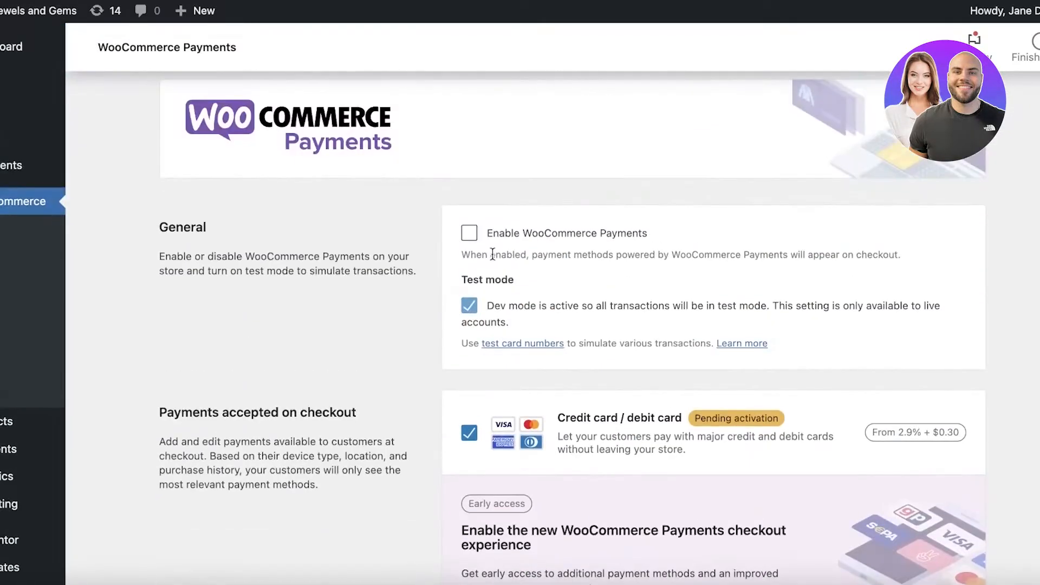
click(469, 234)
scroll(379, 260, up, 1)
scroll(394, 269, down, 4)
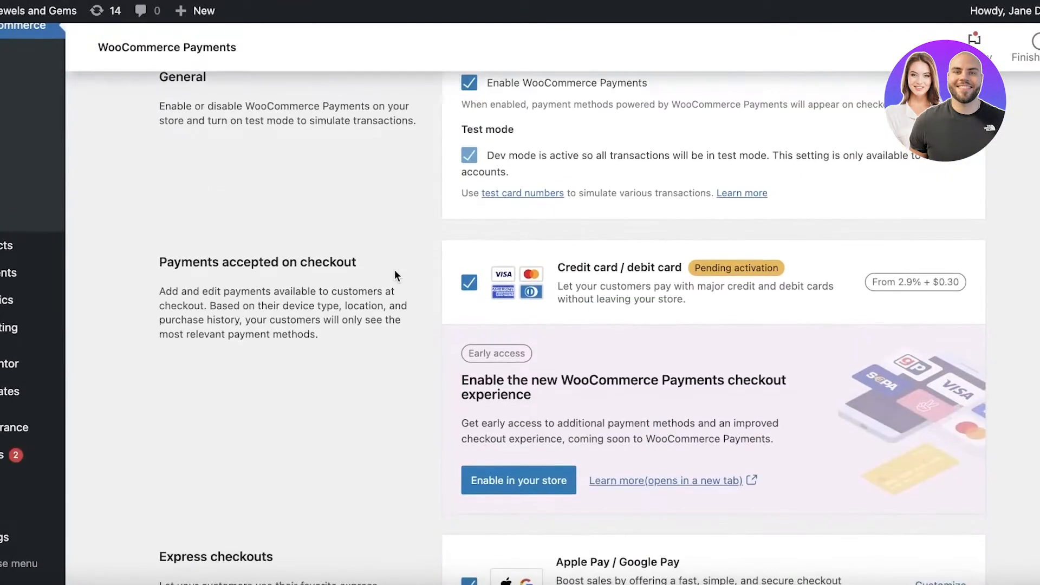
Review the WooCommerce Payments settings for accepted payment methods, card fees, express checkouts, transaction preferences and deposits
scroll(394, 270, up, 4)
scroll(365, 266, down, 6)
scroll(316, 183, up, 1)
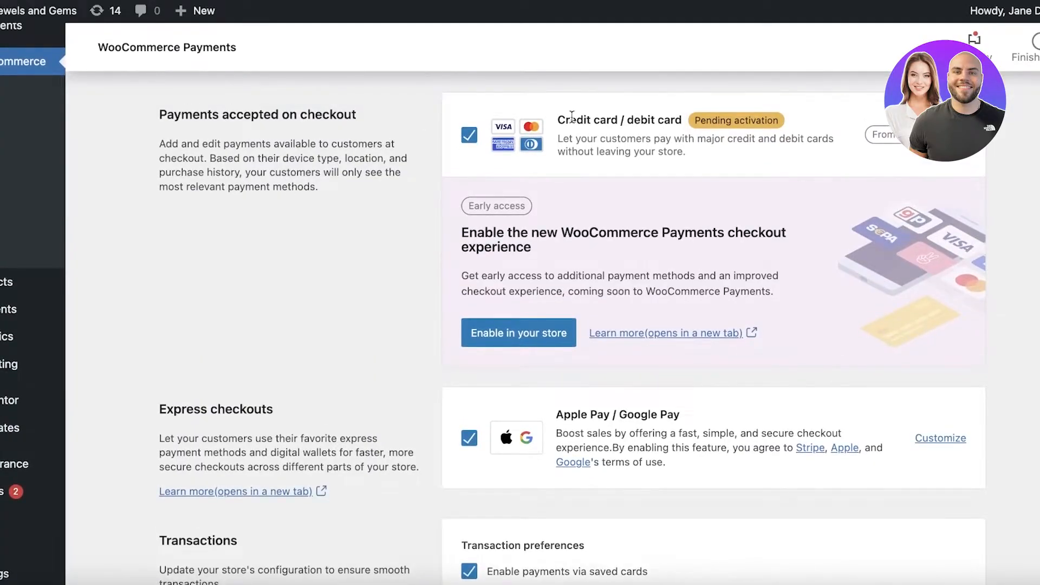
scroll(608, 149, down, 2)
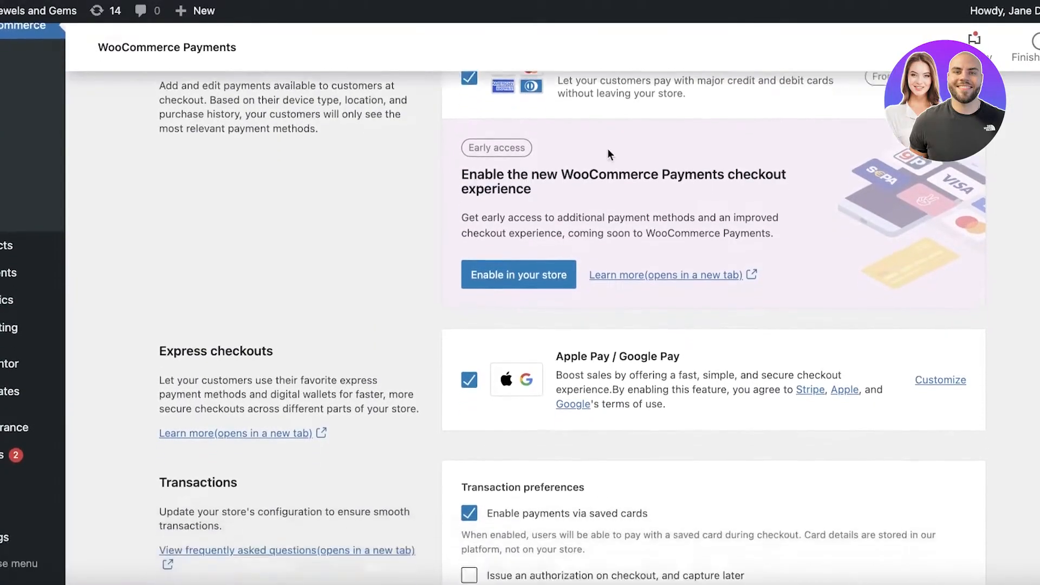
scroll(608, 149, up, 1)
mouse_move(875, 97)
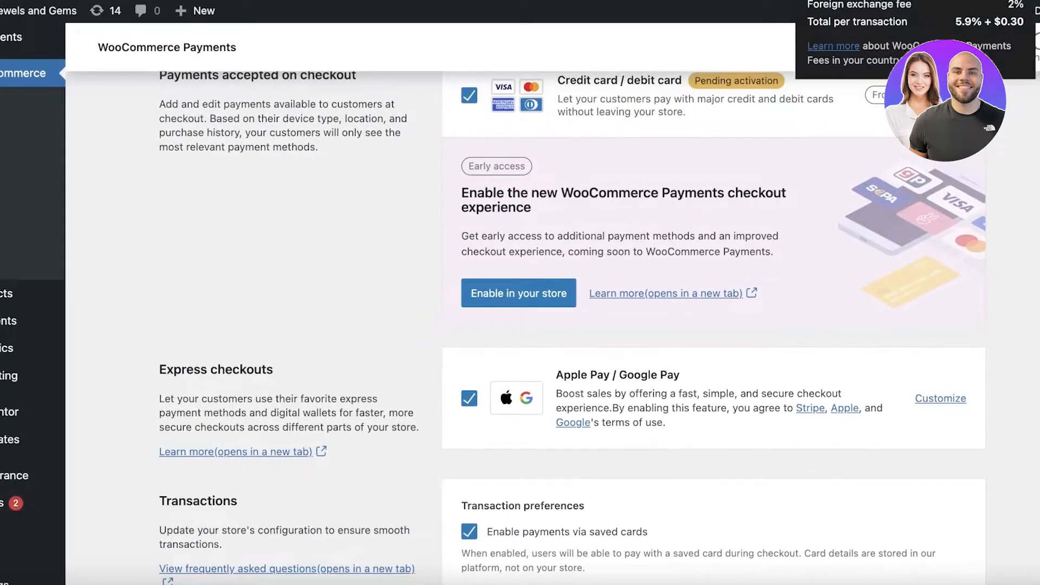
scroll(773, 182, up, 2)
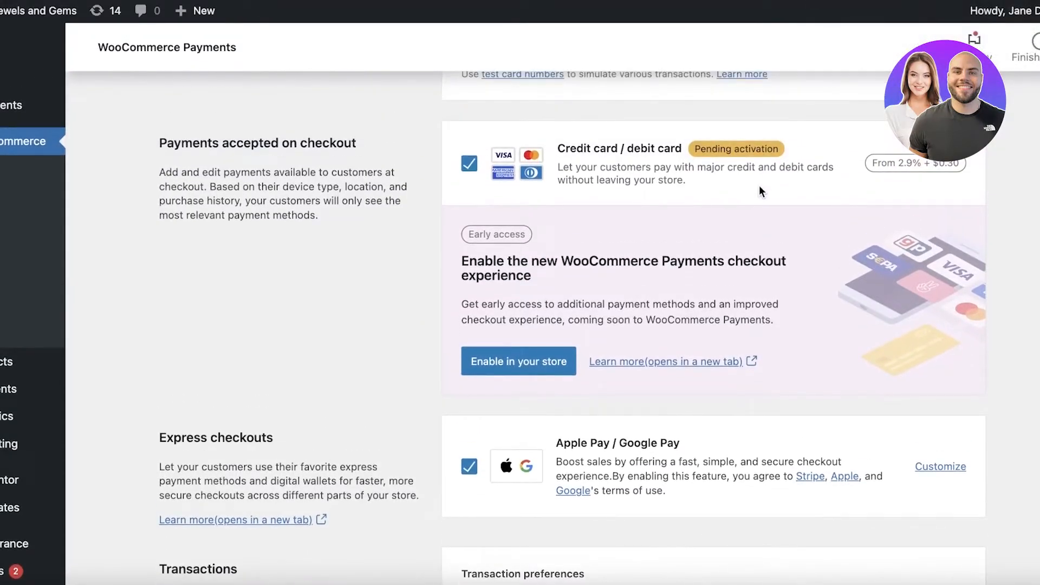
scroll(759, 185, down, 3)
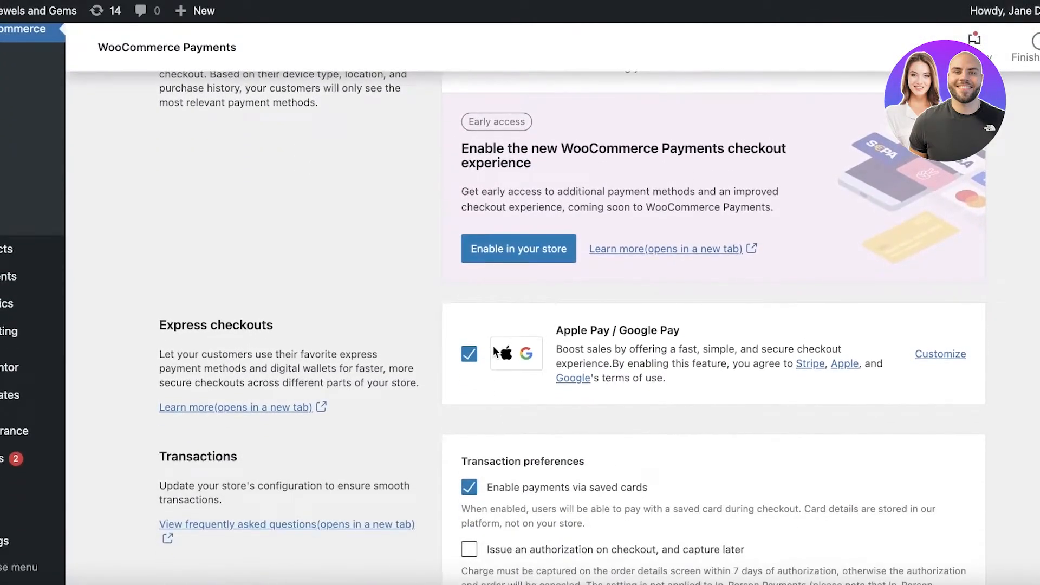
scroll(494, 352, down, 5)
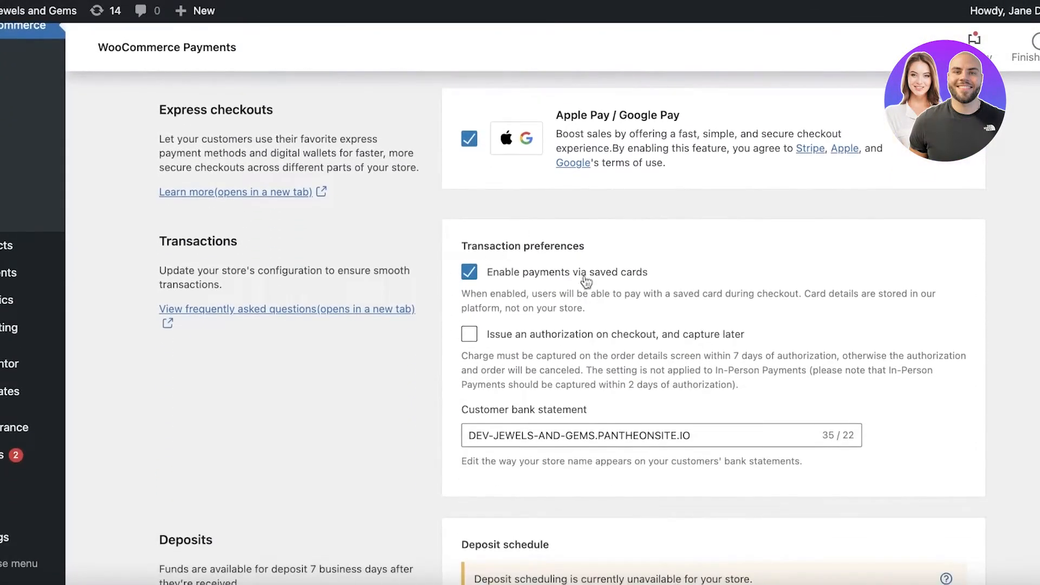
scroll(542, 304, down, 6)
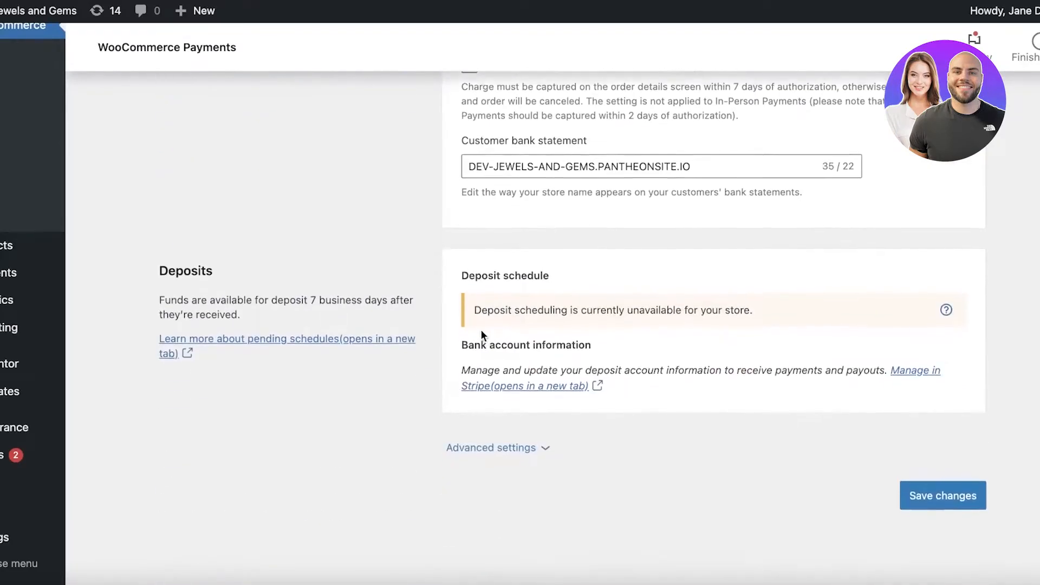
scroll(772, 253, up, 10)
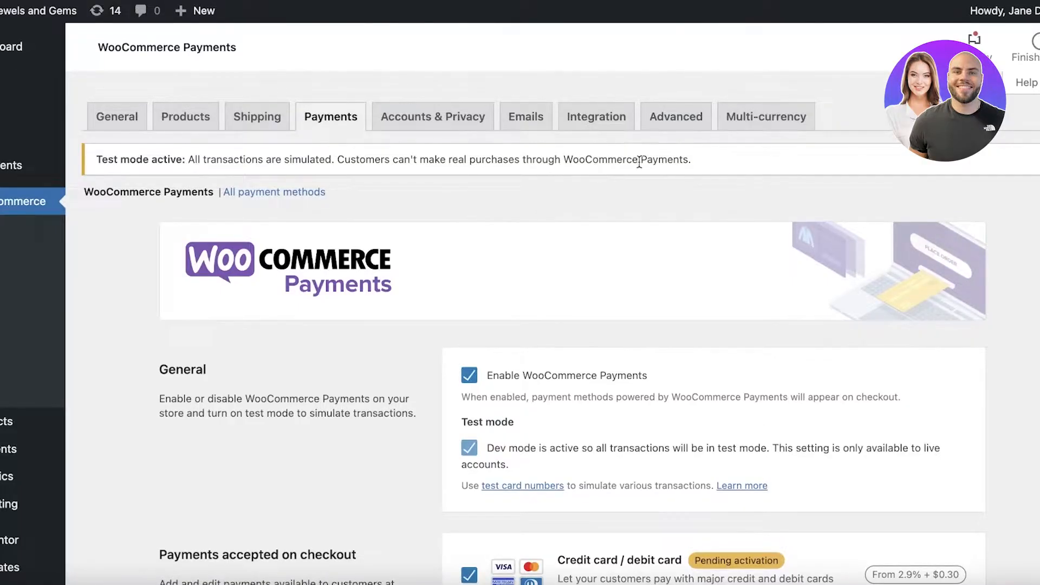
Add the United States (US) dollar to the store's enabled currencies in the multi-currency settings
click(756, 123)
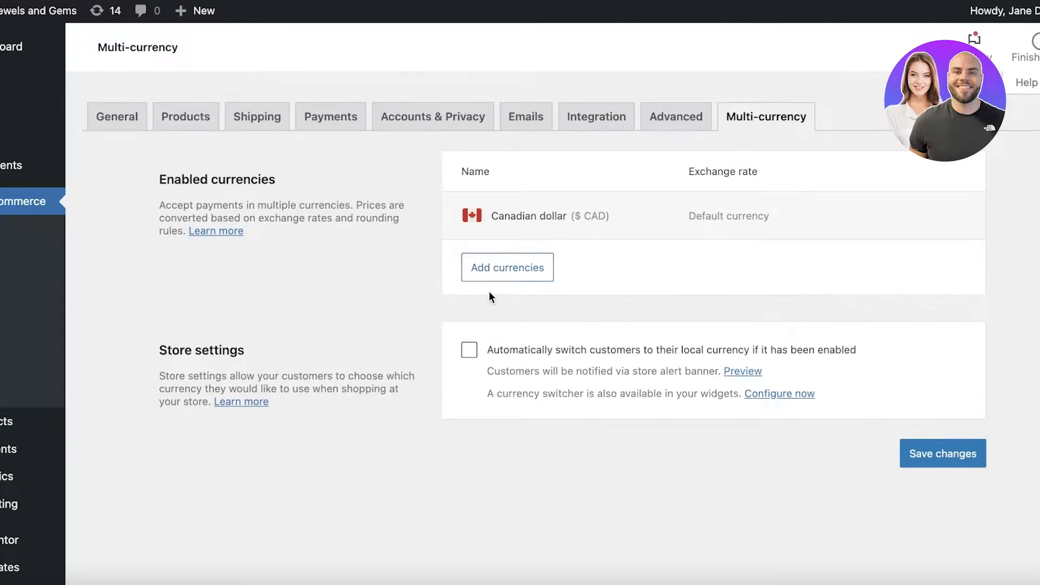
click(494, 274)
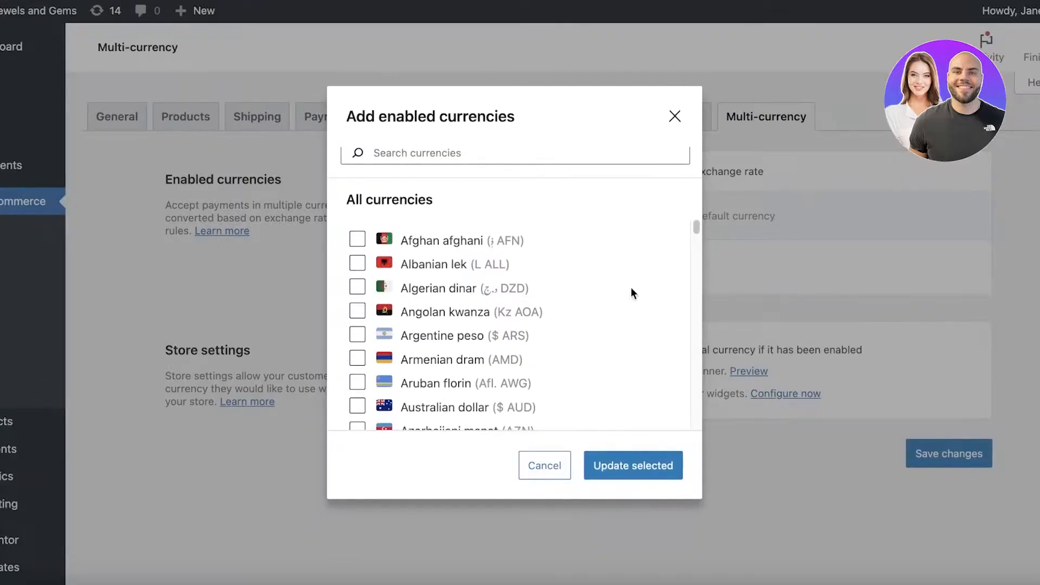
scroll(632, 293, down, 20)
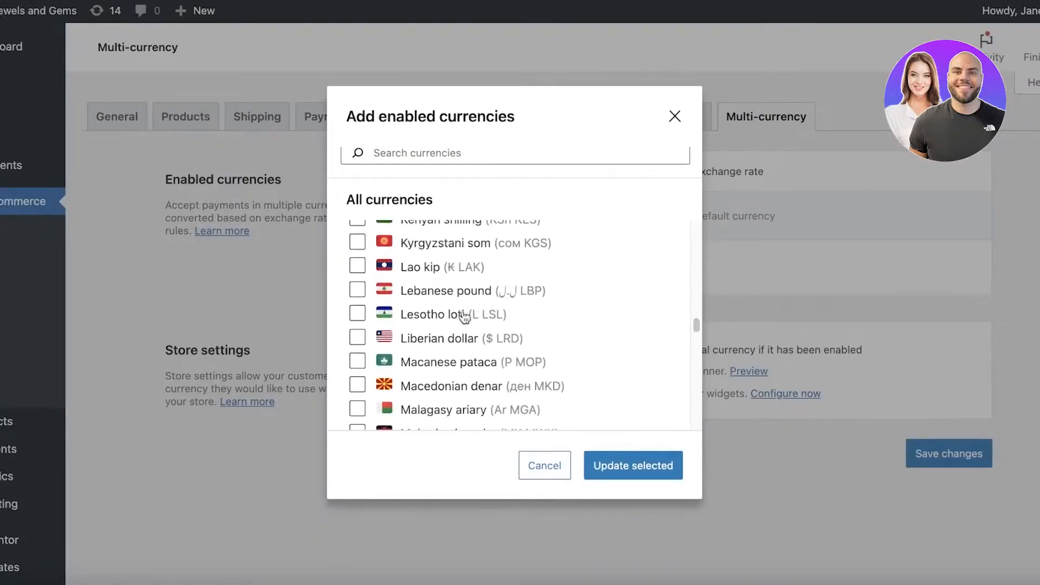
scroll(465, 317, down, 10)
scroll(424, 365, down, 10)
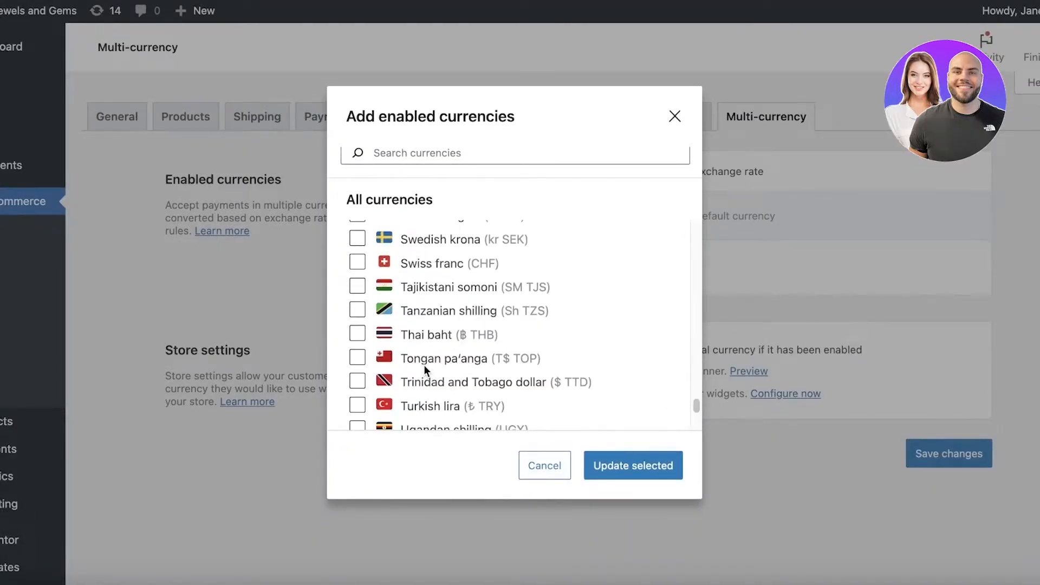
scroll(432, 379, down, 5)
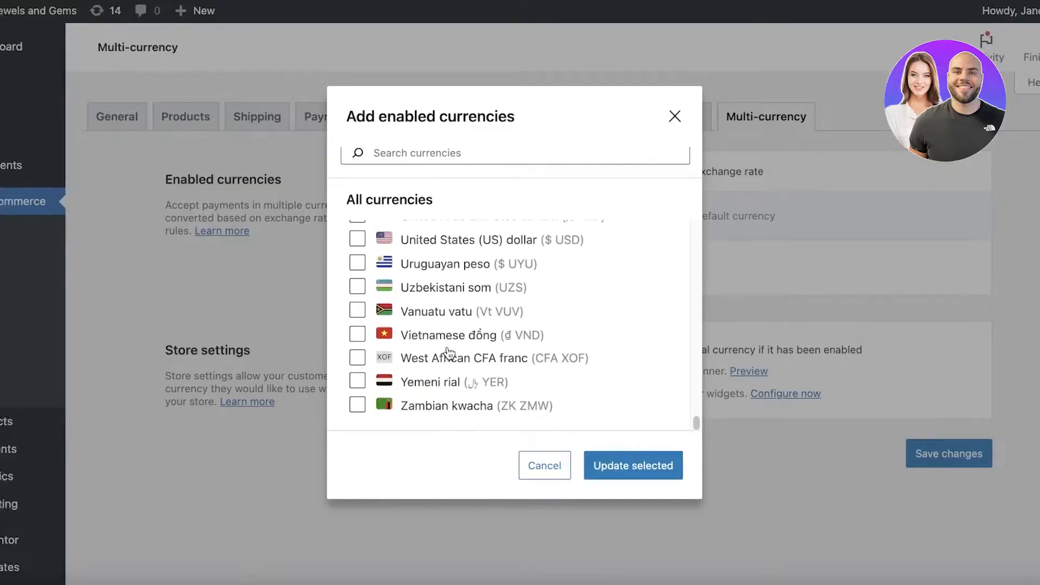
click(477, 242)
click(637, 467)
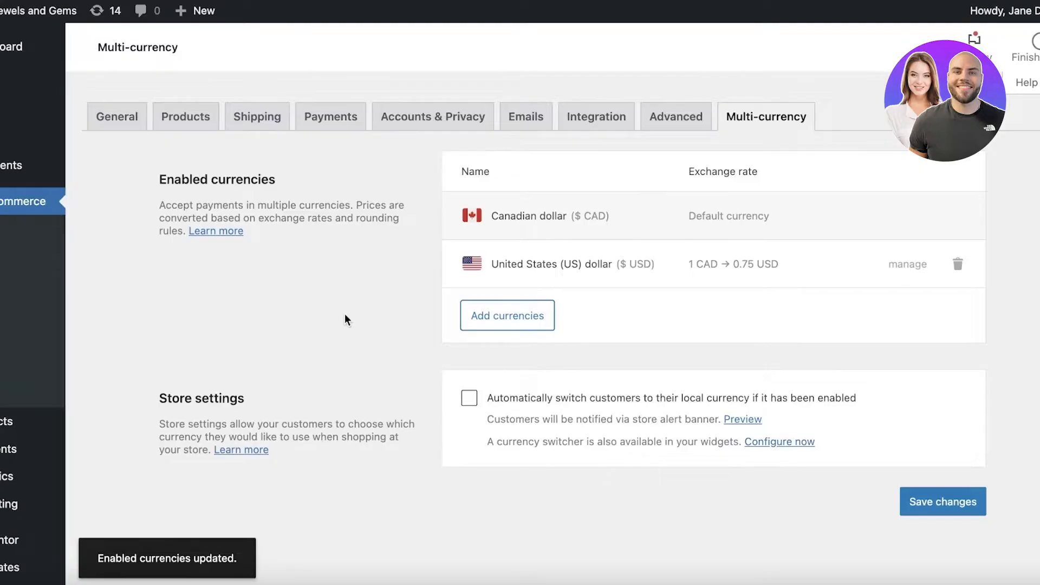
Try the store setting that automatically switches customers to their local currency
click(470, 399)
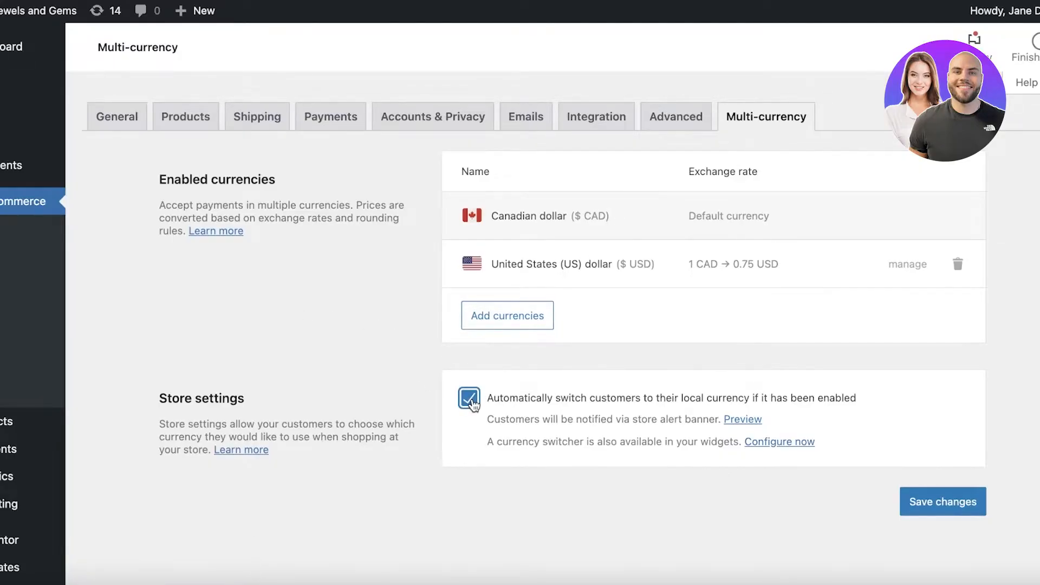
scroll(597, 375, down, 1)
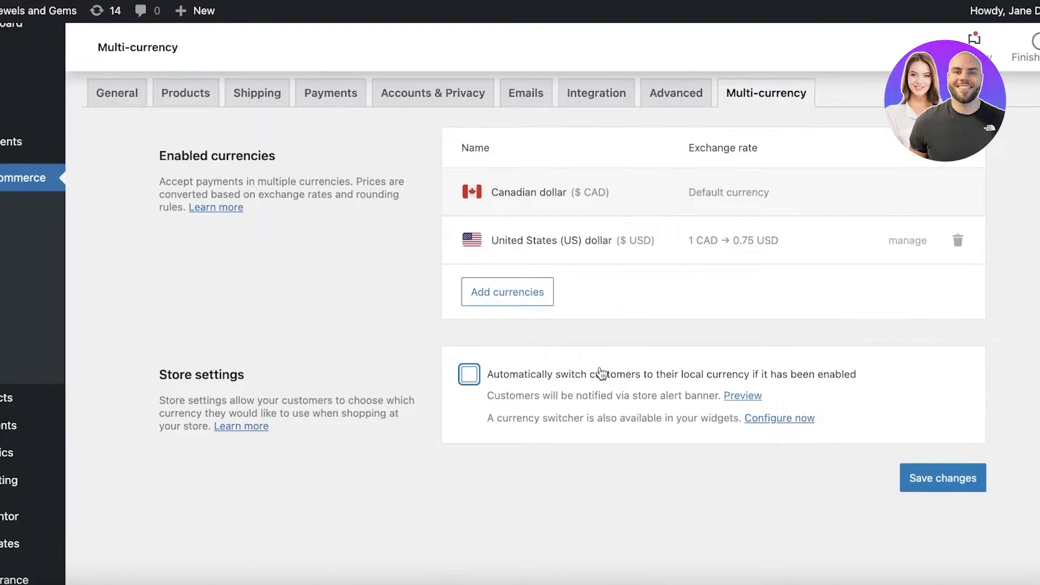
click(561, 373)
Check the Accounts & Privacy settings and look through the WooCommerce Payments settings again, down to the deposit options
click(440, 95)
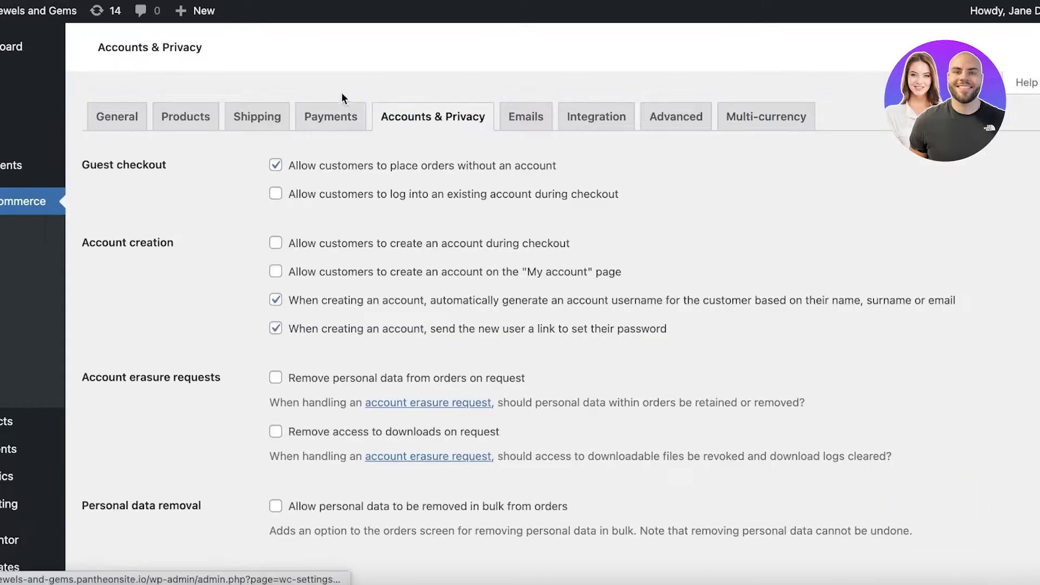
click(322, 125)
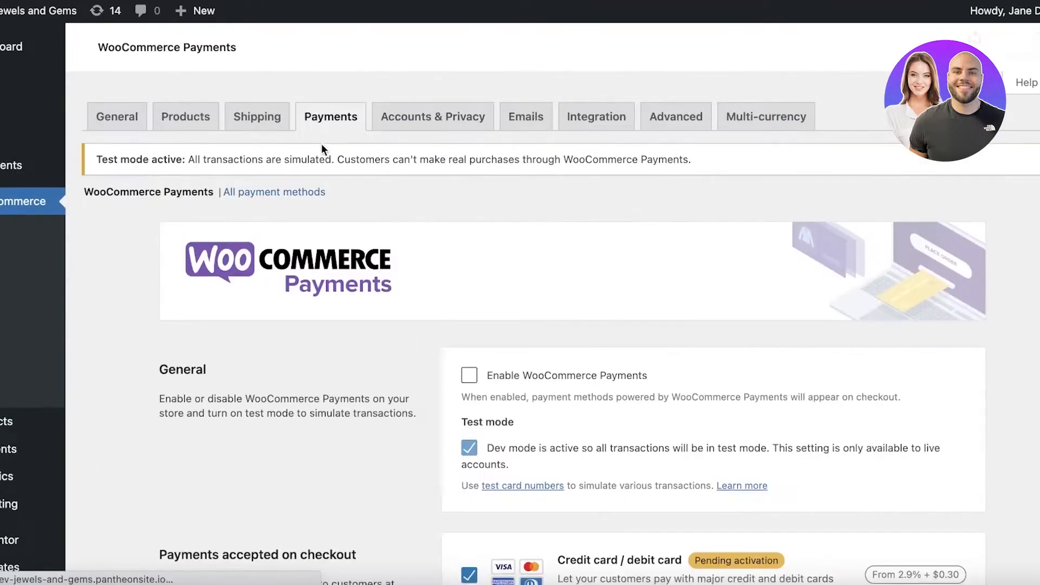
scroll(325, 157, down, 8)
scroll(341, 179, down, 10)
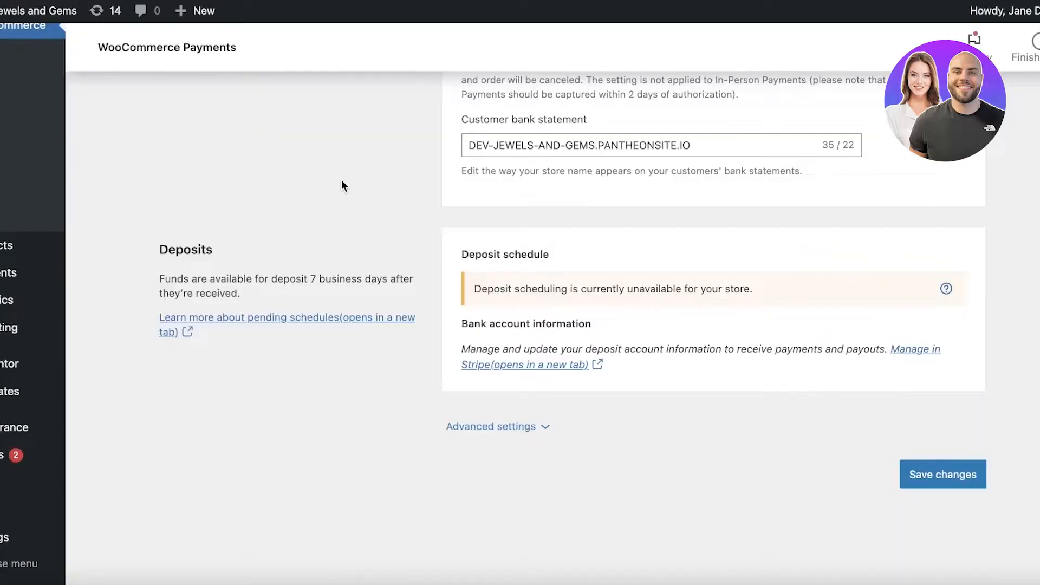
scroll(341, 180, up, 6)
scroll(16, 422, down, 5)
mouse_move(11, 455)
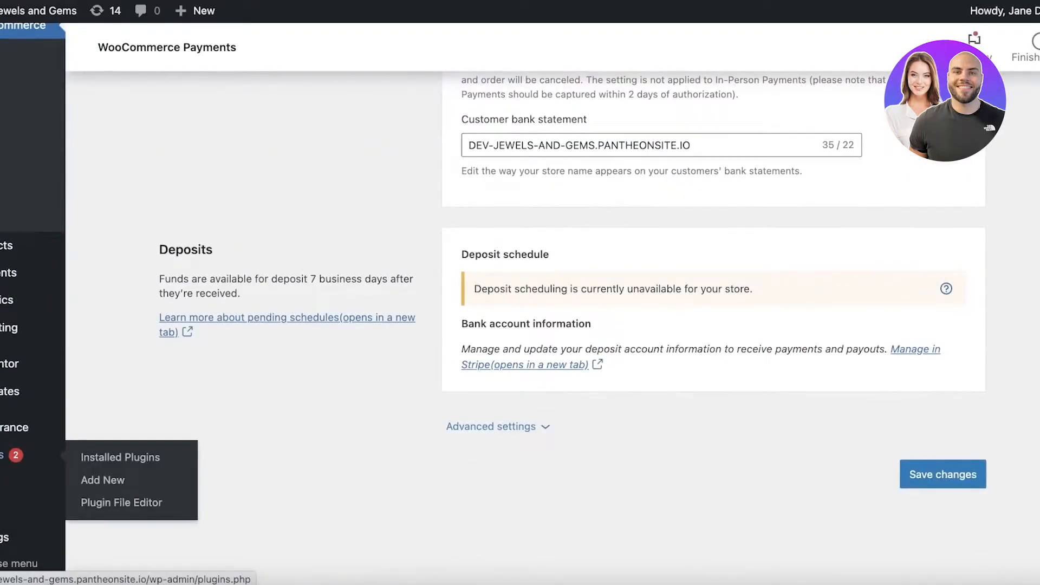
scroll(132, 433, up, 8)
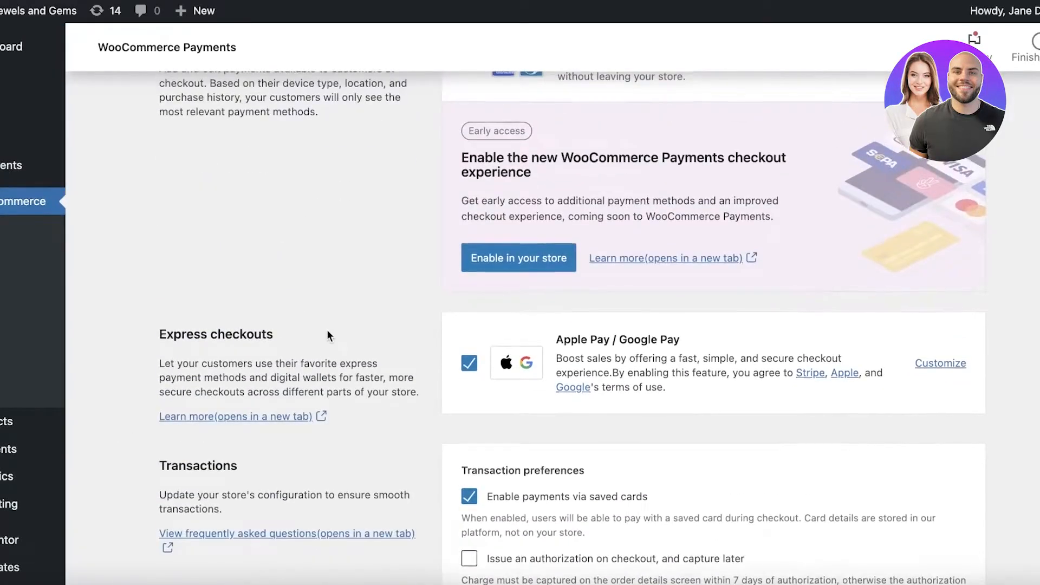
scroll(327, 335, up, 9)
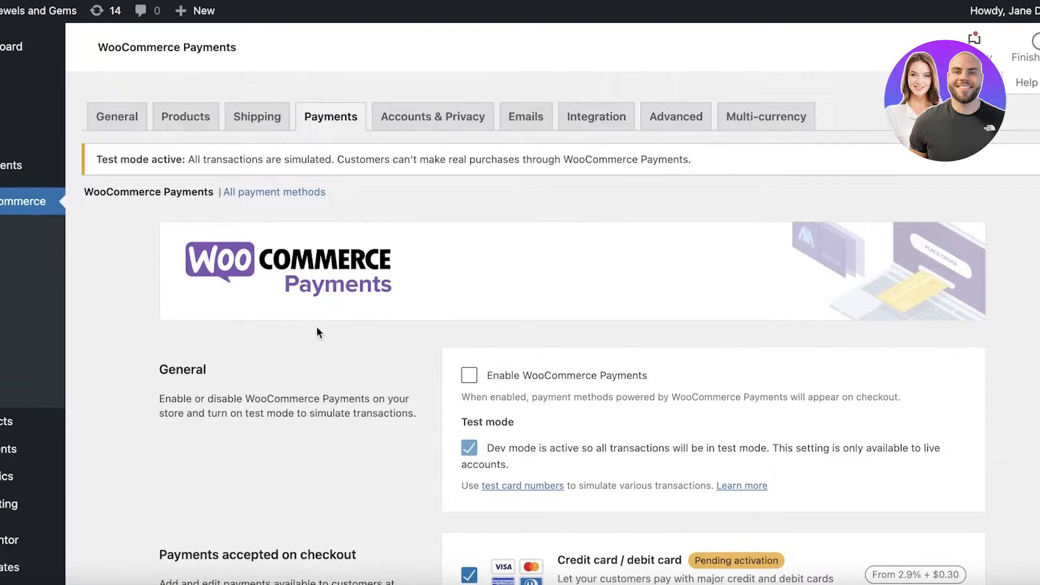
Look over the store's shipping zone settings and the site's list of pages
click(279, 126)
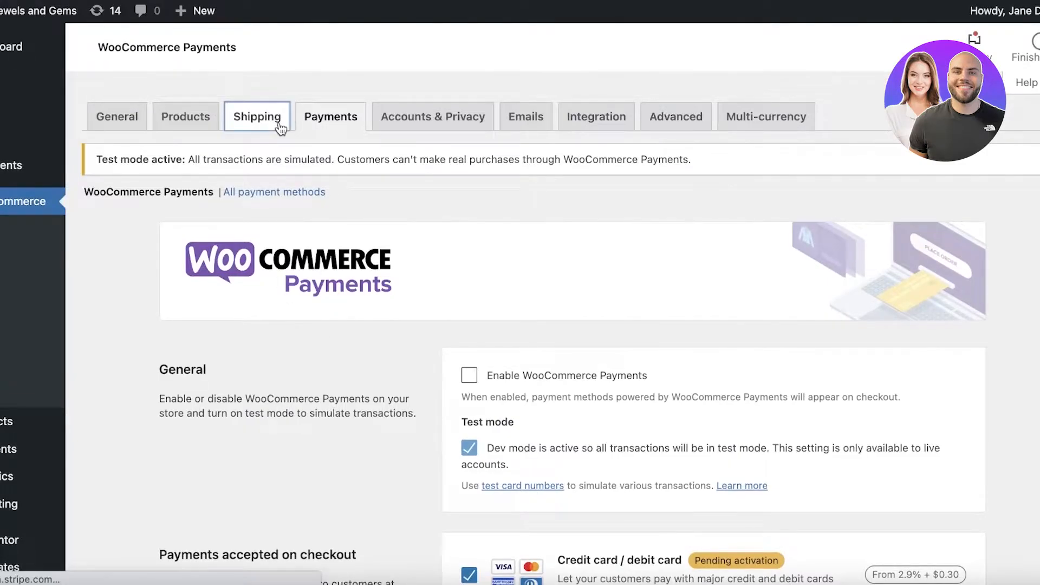
scroll(89, 236, down, 3)
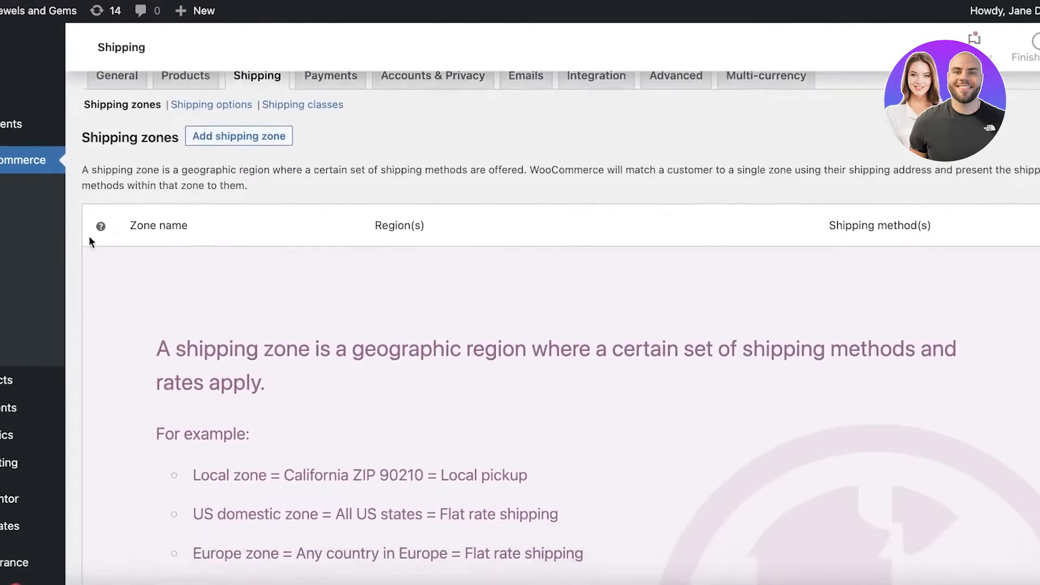
scroll(34, 233, up, 3)
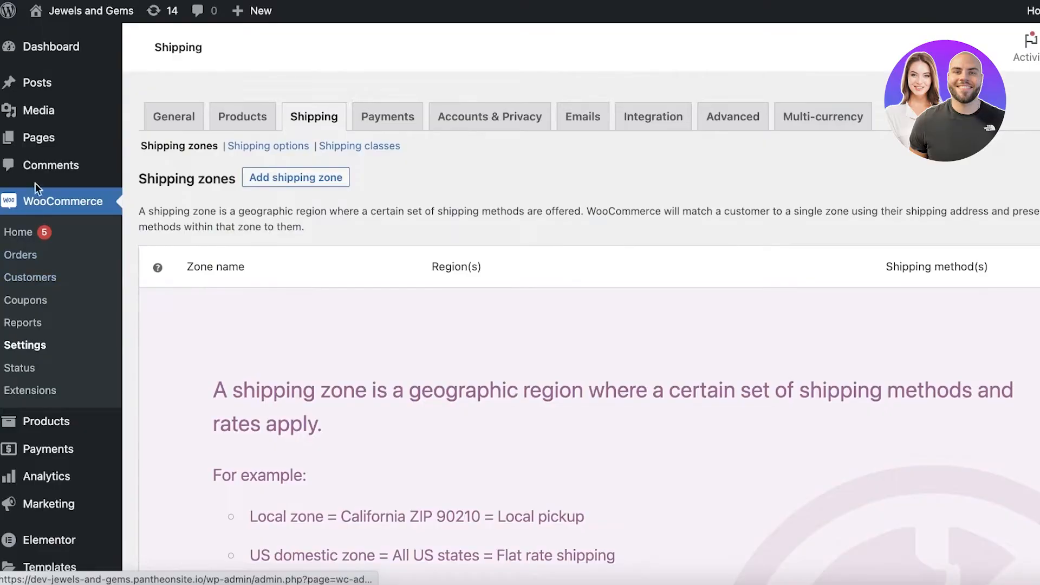
click(39, 150)
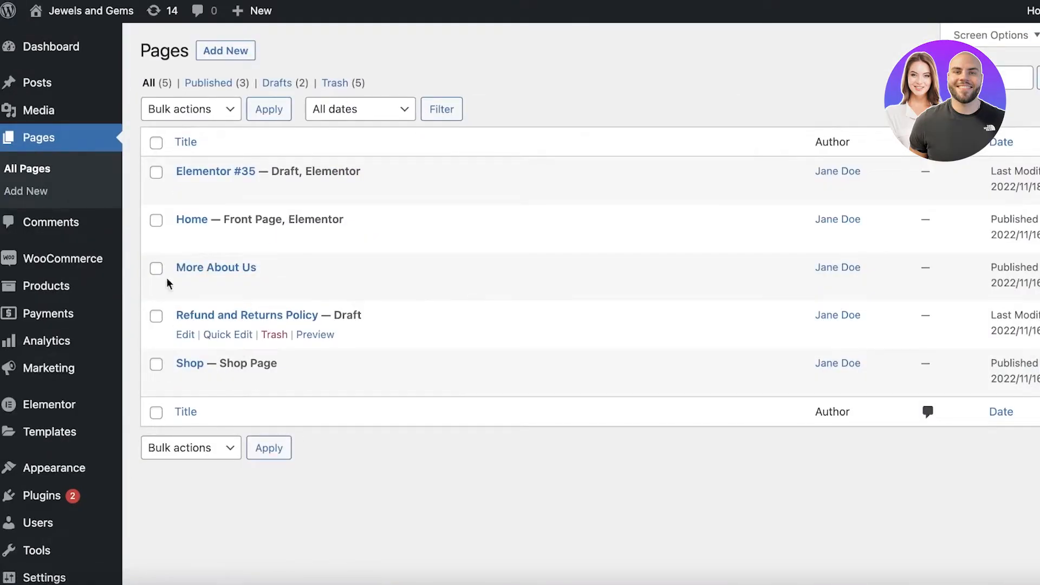
Return to the WooCommerce settings and review the product options for shop pages, measurements and reviews, plus the advanced page setup
mouse_move(50, 271)
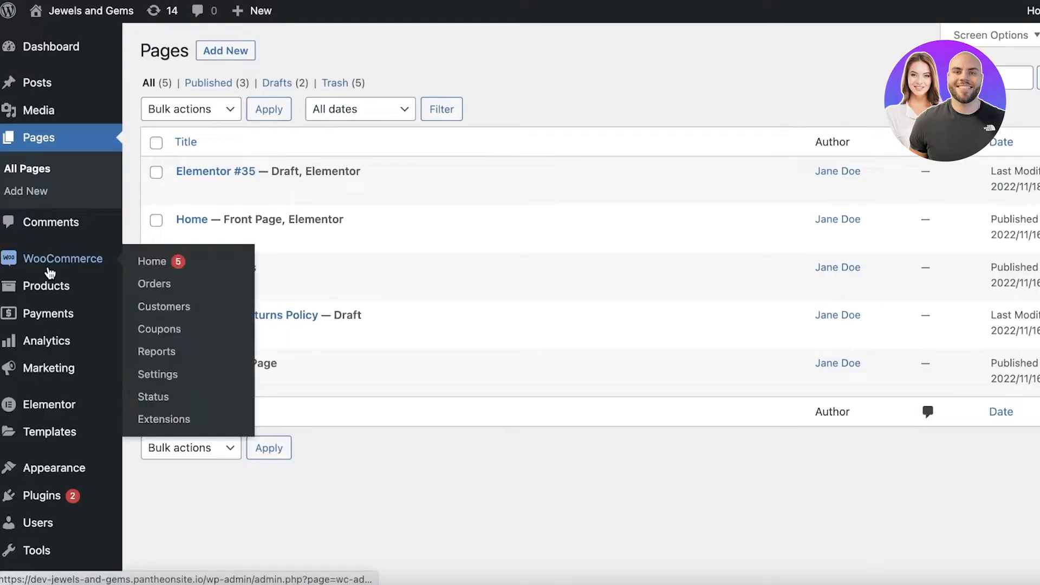
click(166, 378)
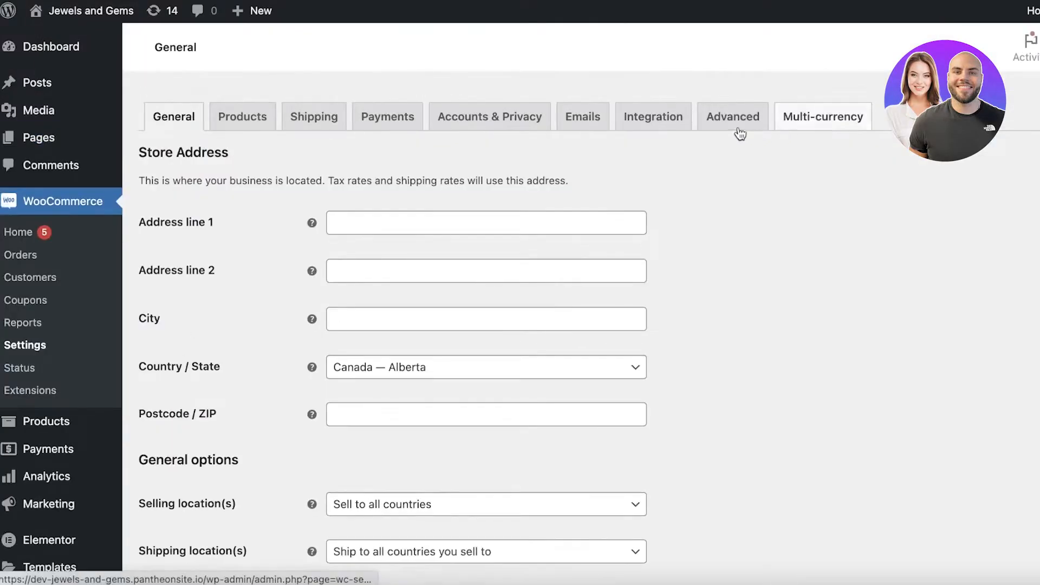
click(243, 128)
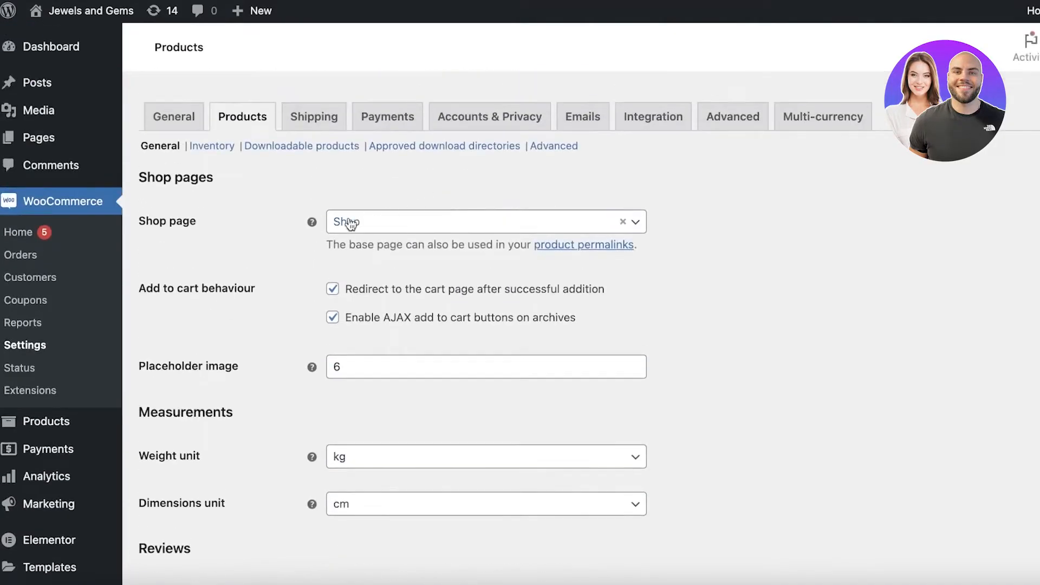
scroll(290, 239, down, 2)
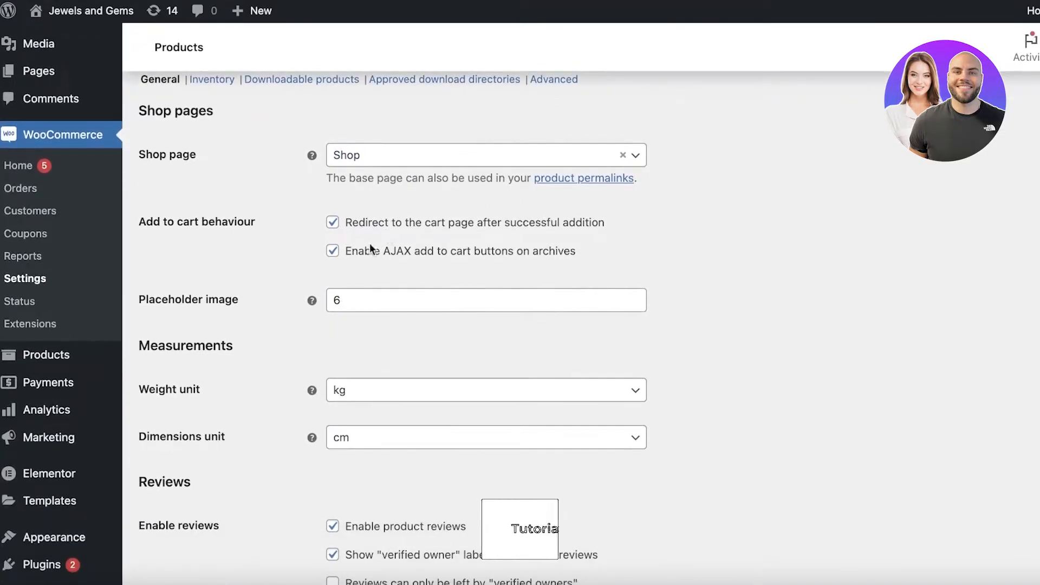
click(399, 293)
click(244, 301)
scroll(243, 297, down, 4)
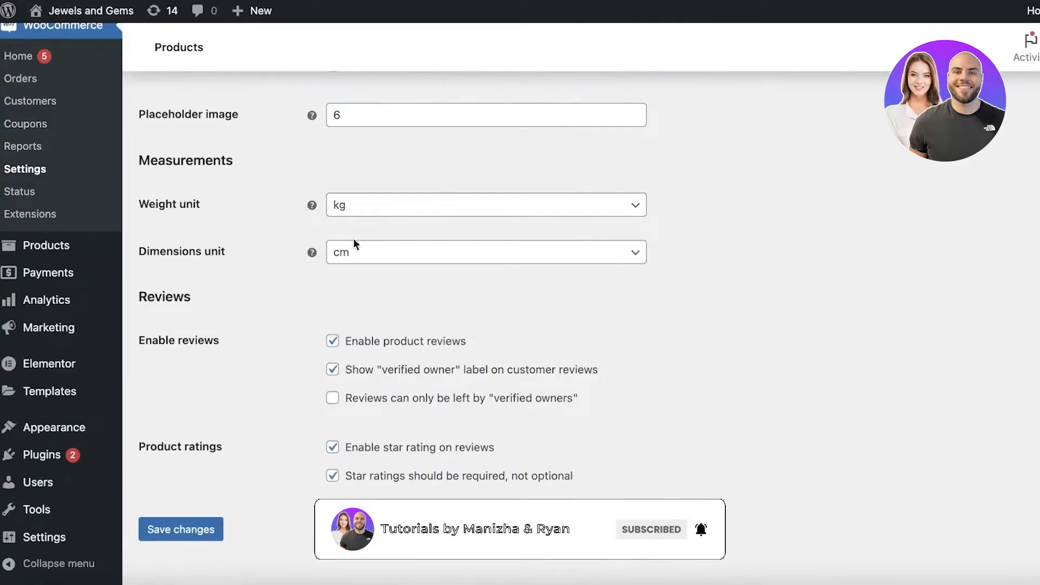
scroll(349, 245, up, 5)
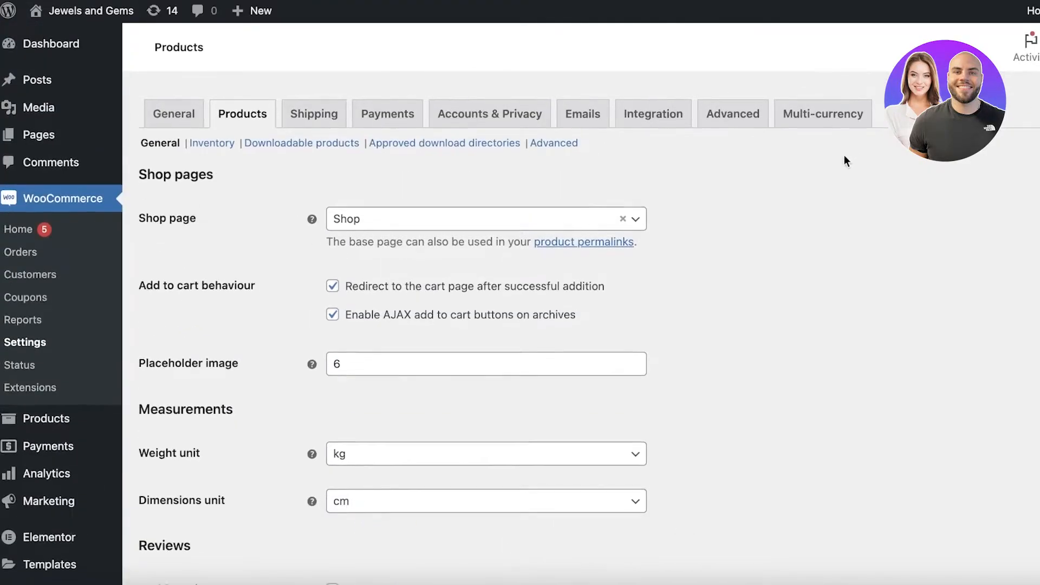
scroll(813, 159, down, 5)
scroll(789, 157, up, 5)
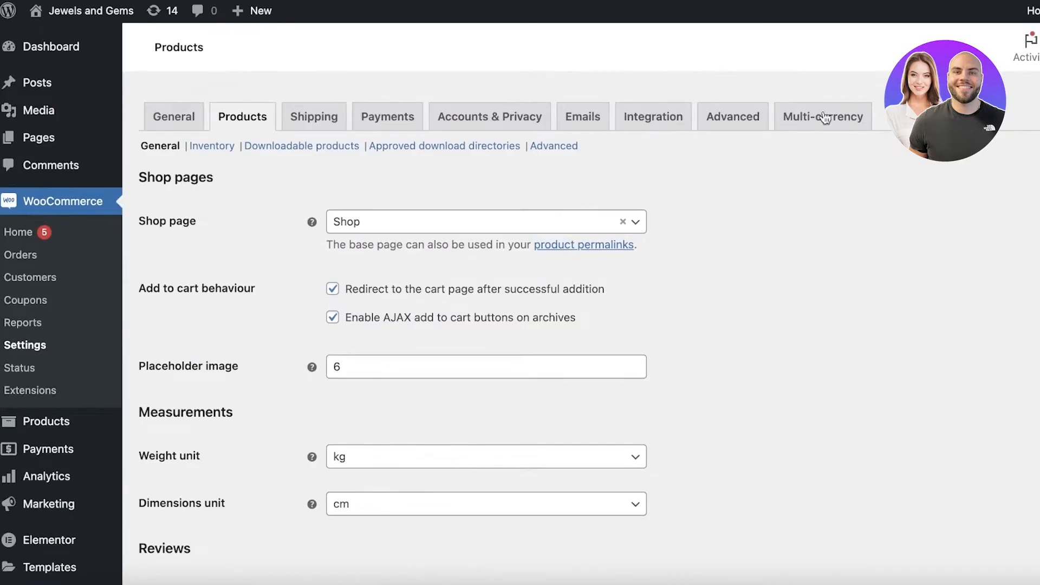
click(759, 125)
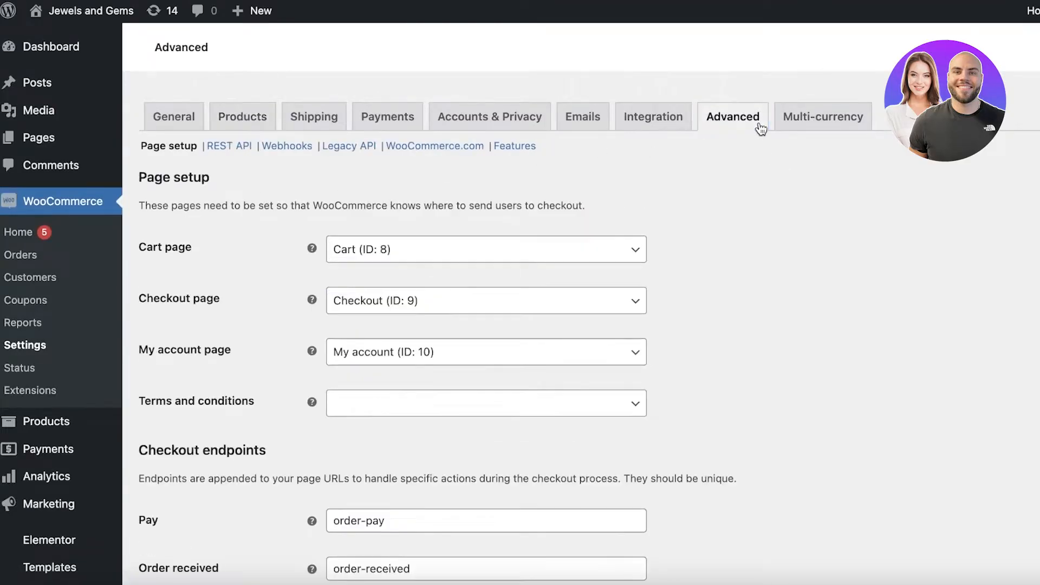
scroll(323, 158, down, 1)
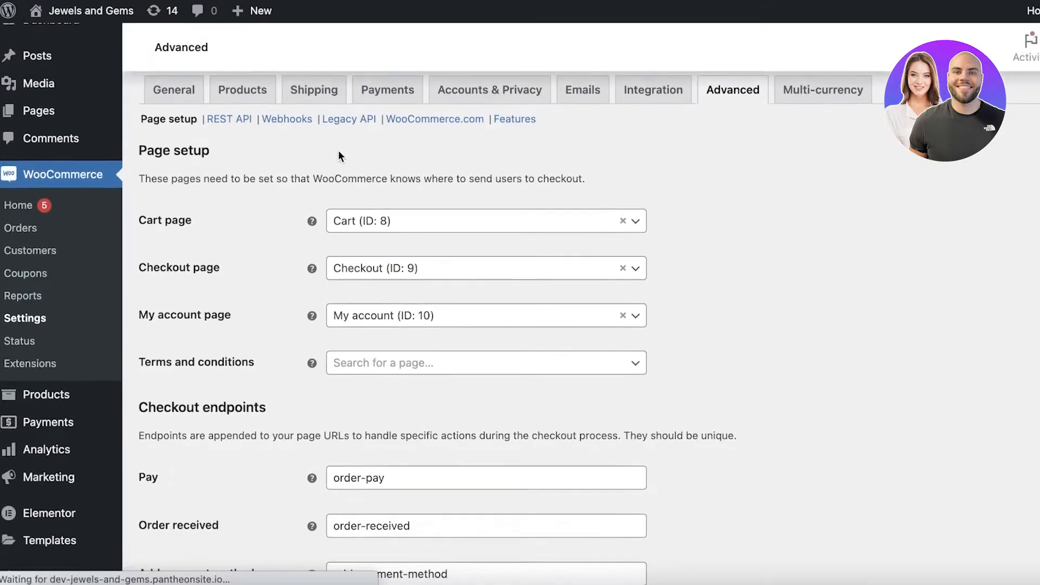
Examine the advanced page setup, including the cart, checkout and account pages and the checkout and account endpoints
click(220, 123)
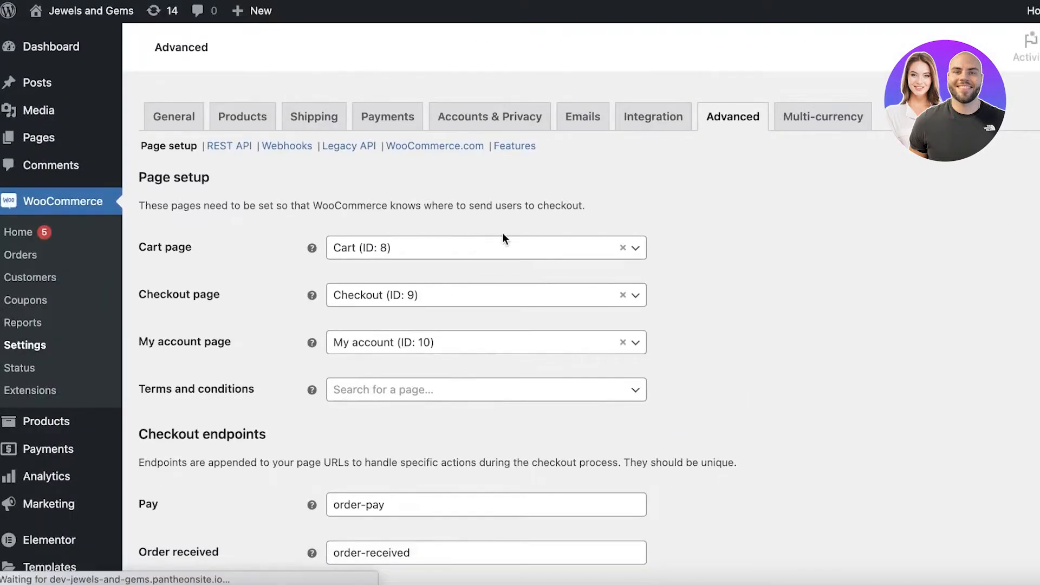
click(485, 254)
click(195, 263)
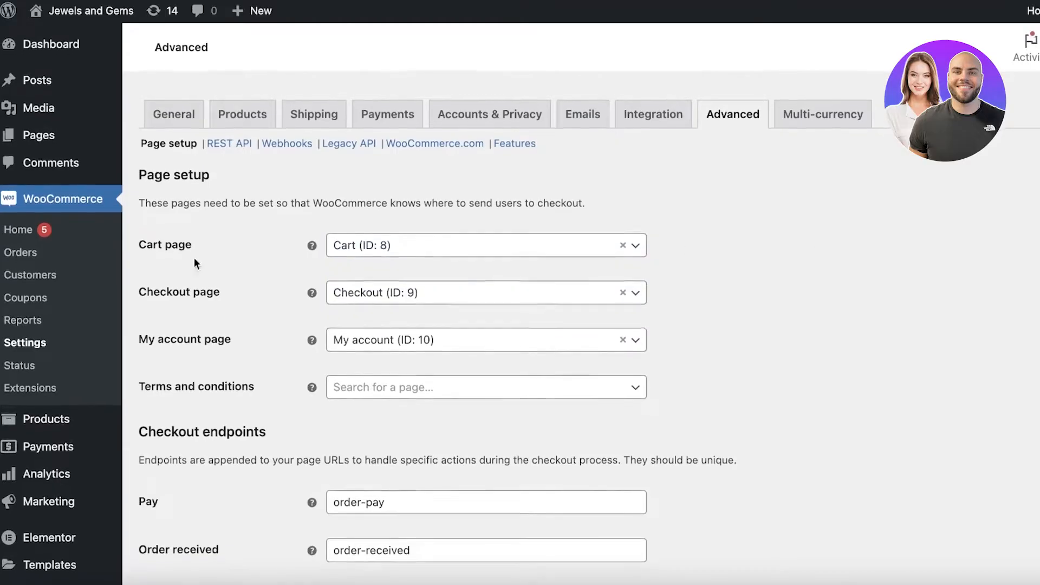
scroll(179, 246, down, 1)
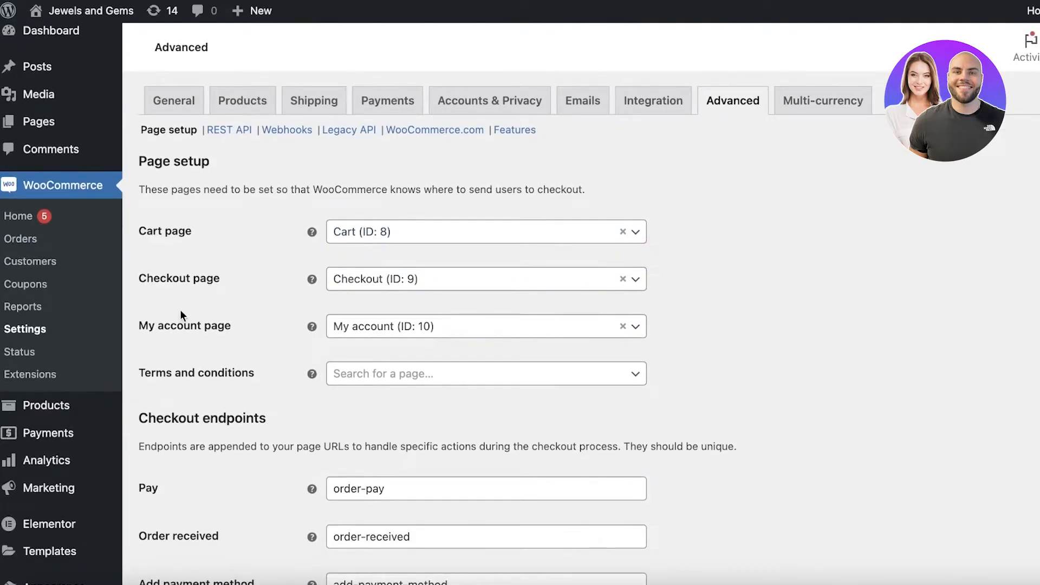
scroll(362, 287, down, 4)
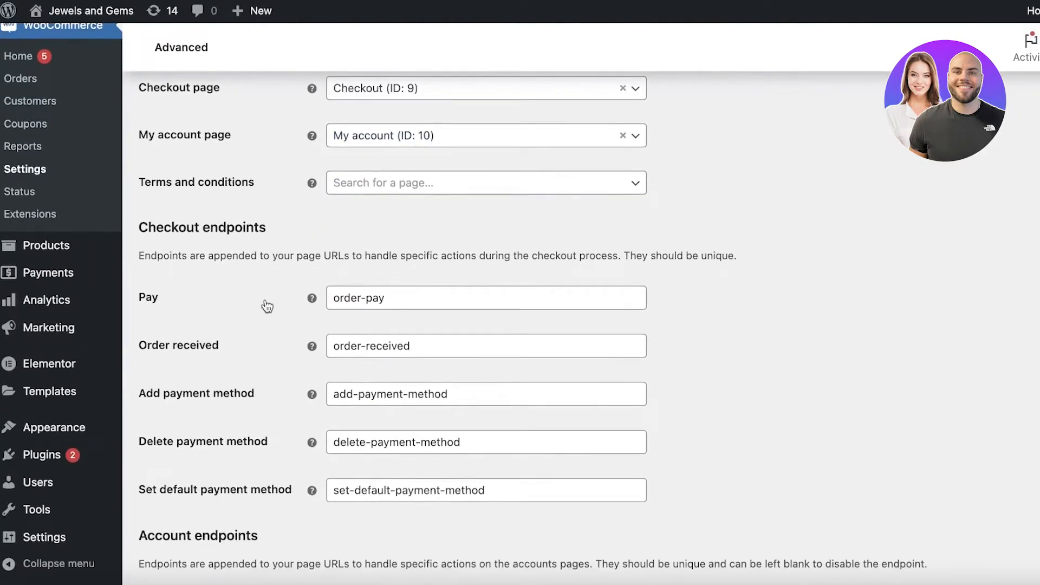
scroll(267, 307, down, 9)
scroll(255, 260, up, 13)
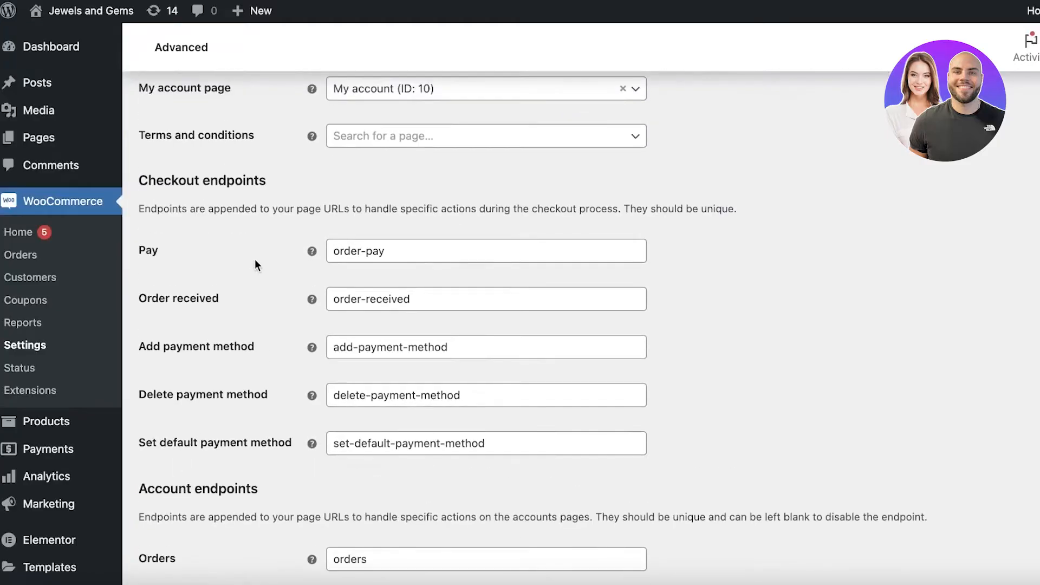
Create a new page titled Checkout, publish it and copy its page address
mouse_move(51, 138)
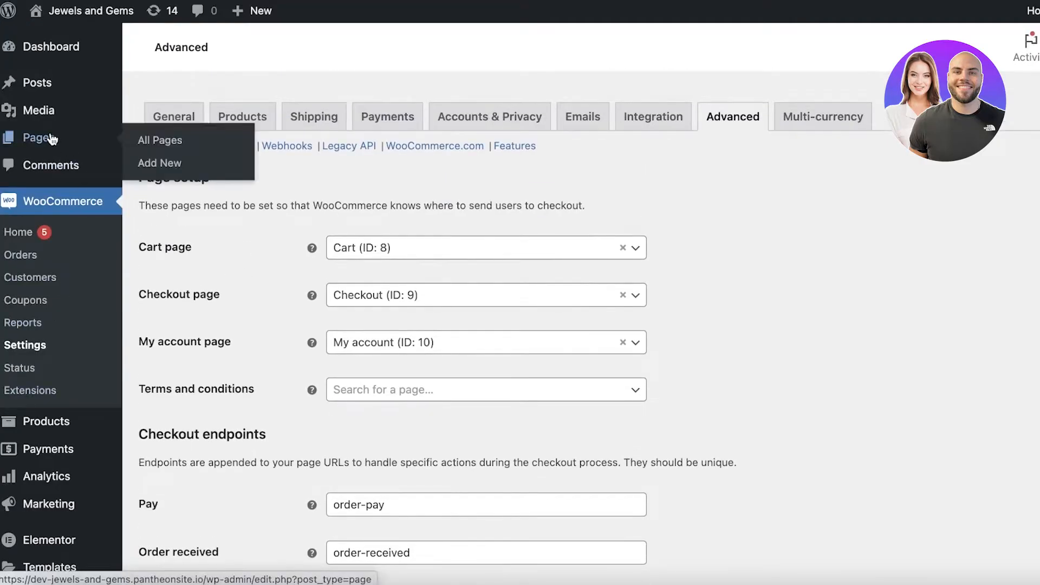
click(147, 144)
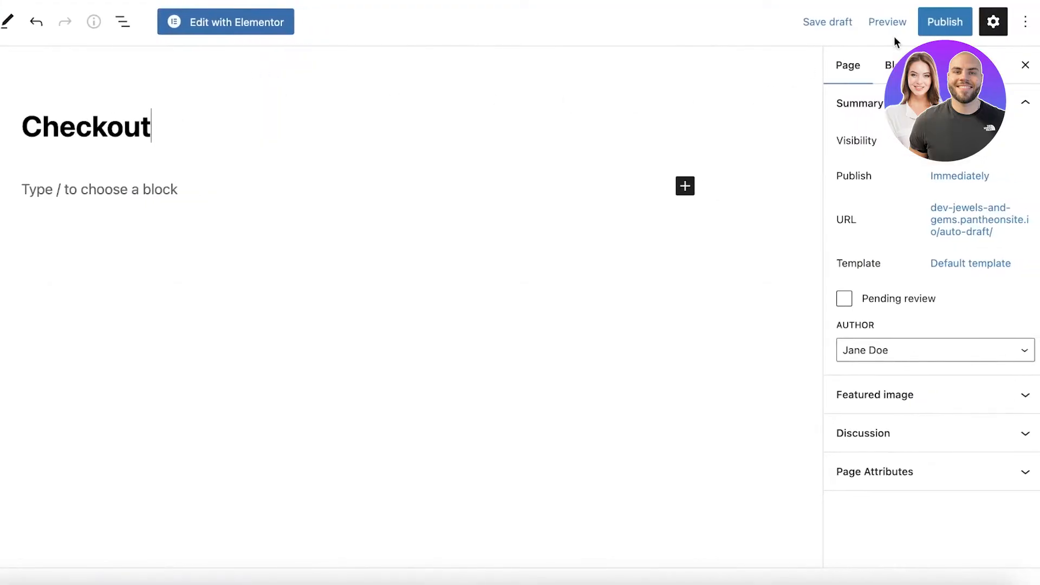
click(943, 21)
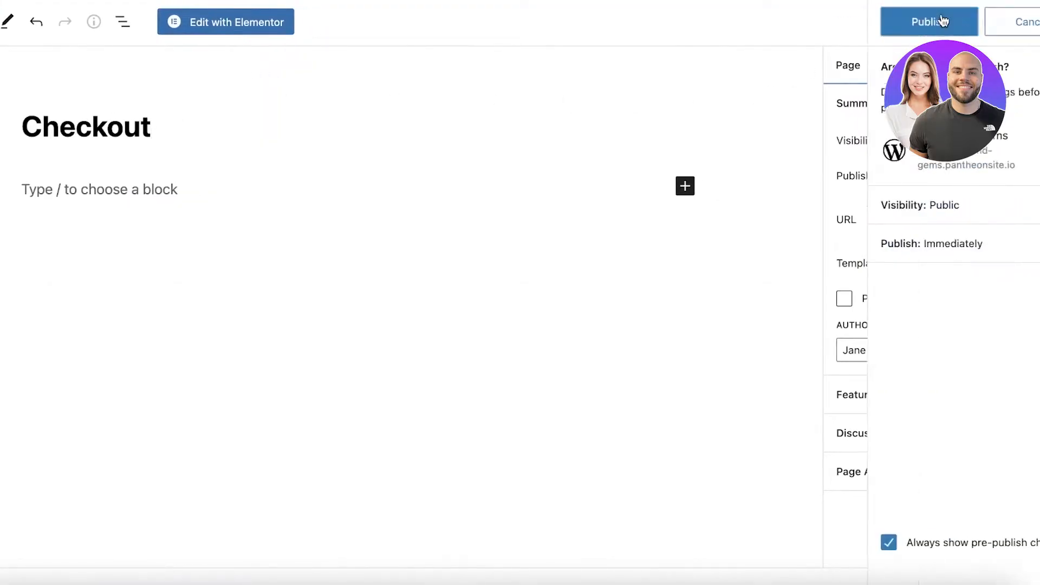
click(897, 22)
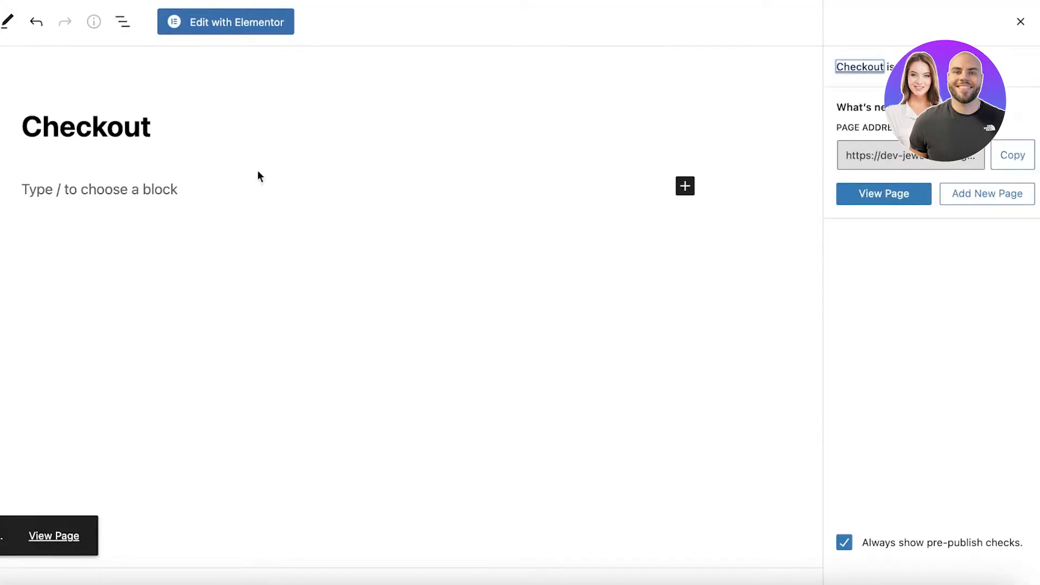
click(1013, 157)
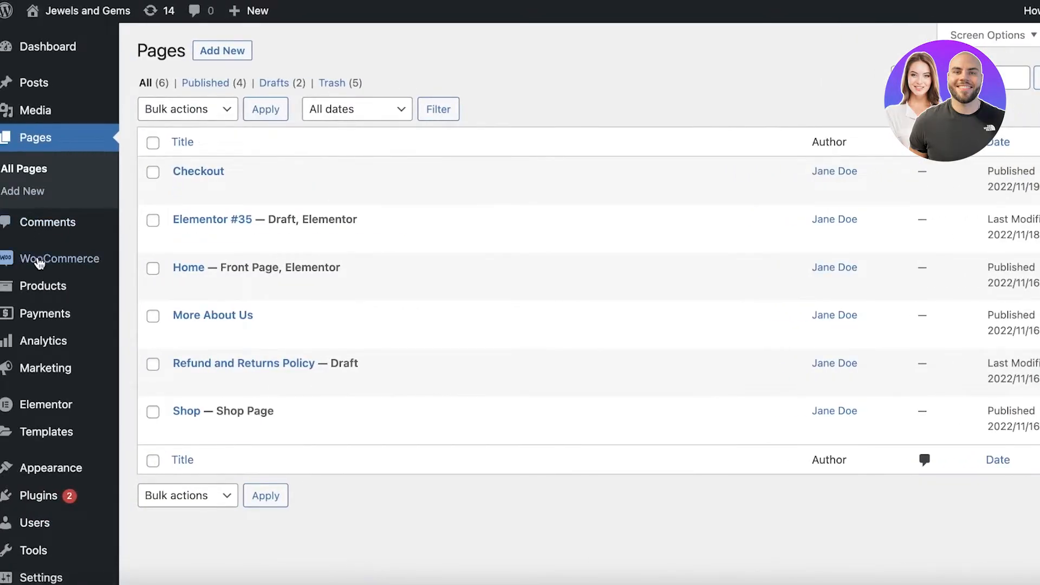
Assign the new Checkout (ID: 56) page as the checkout page in WooCommerce's advanced page setup and save the settings
mouse_move(39, 264)
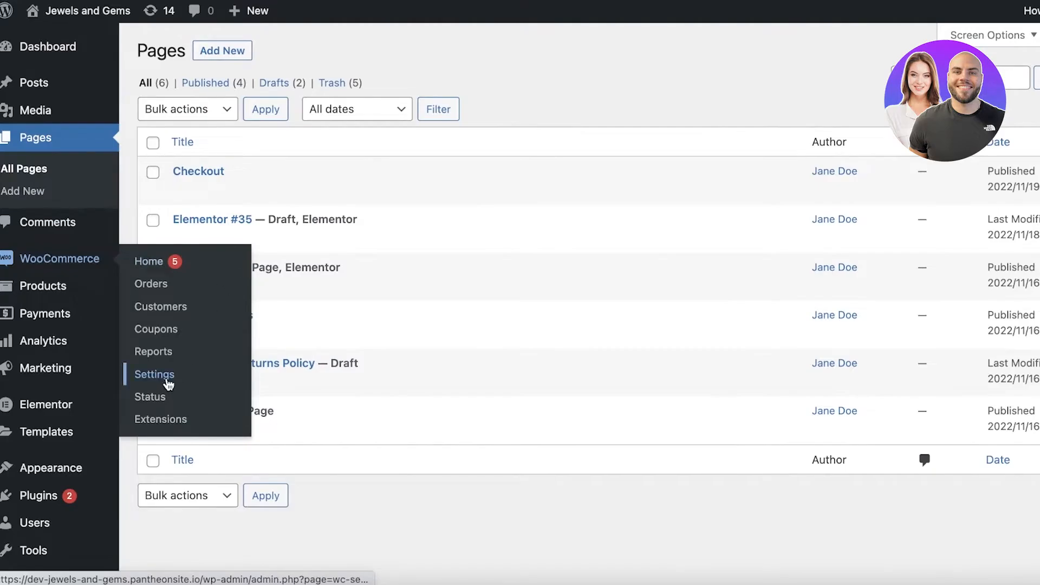
click(165, 376)
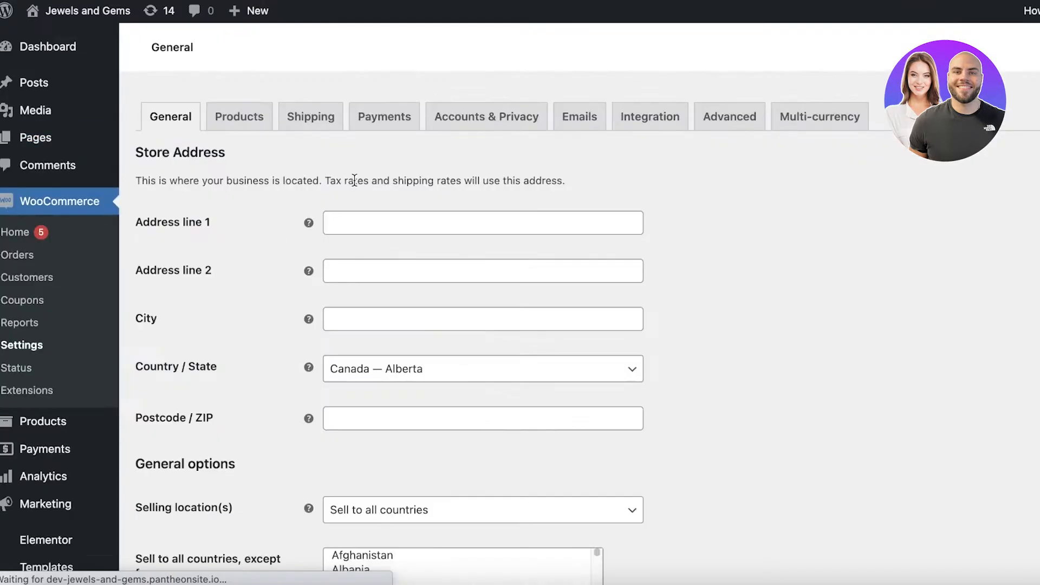
click(710, 115)
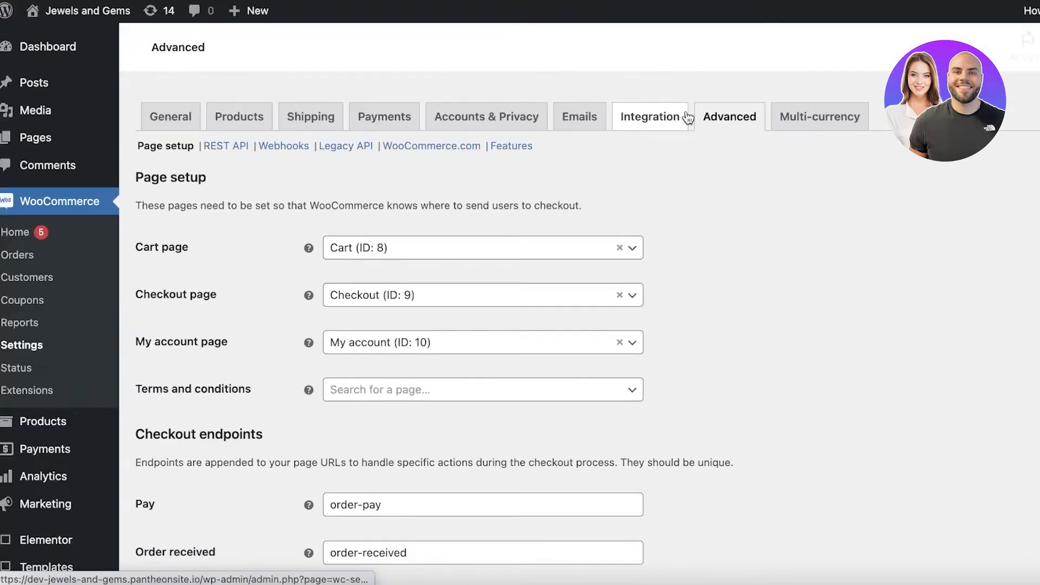
click(355, 254)
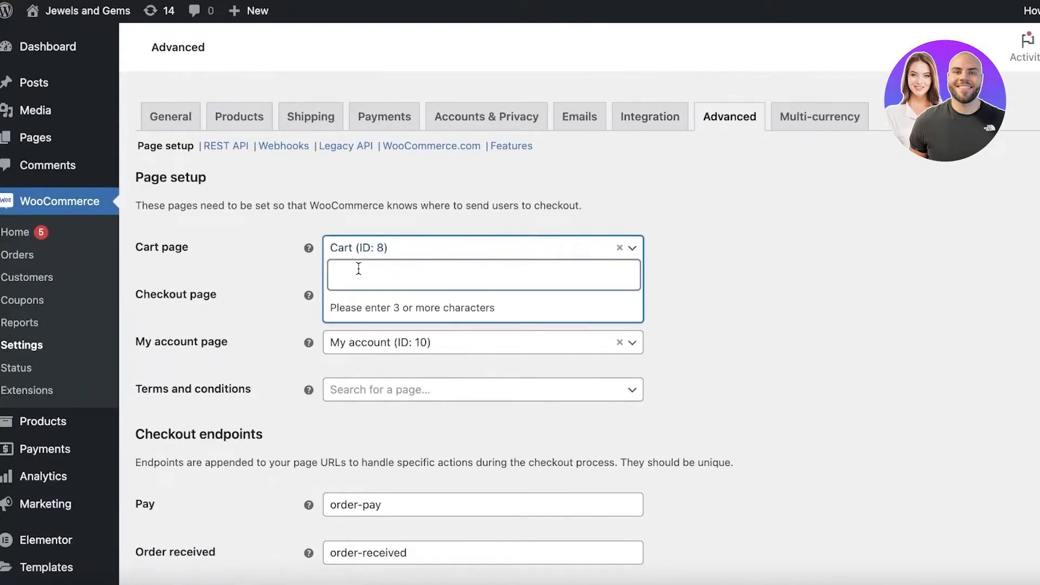
click(355, 302)
click(350, 302)
text(che)
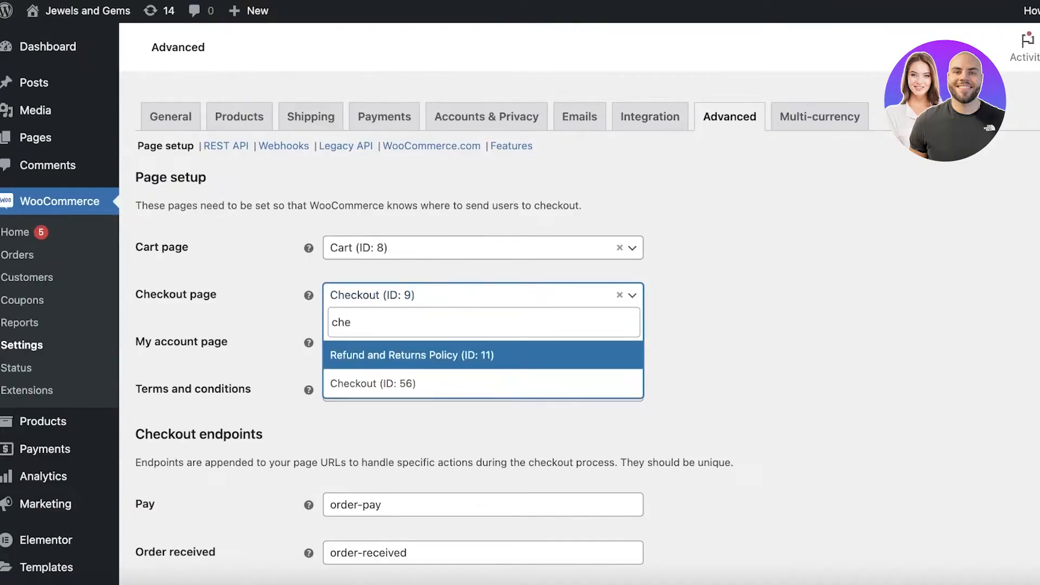
click(332, 386)
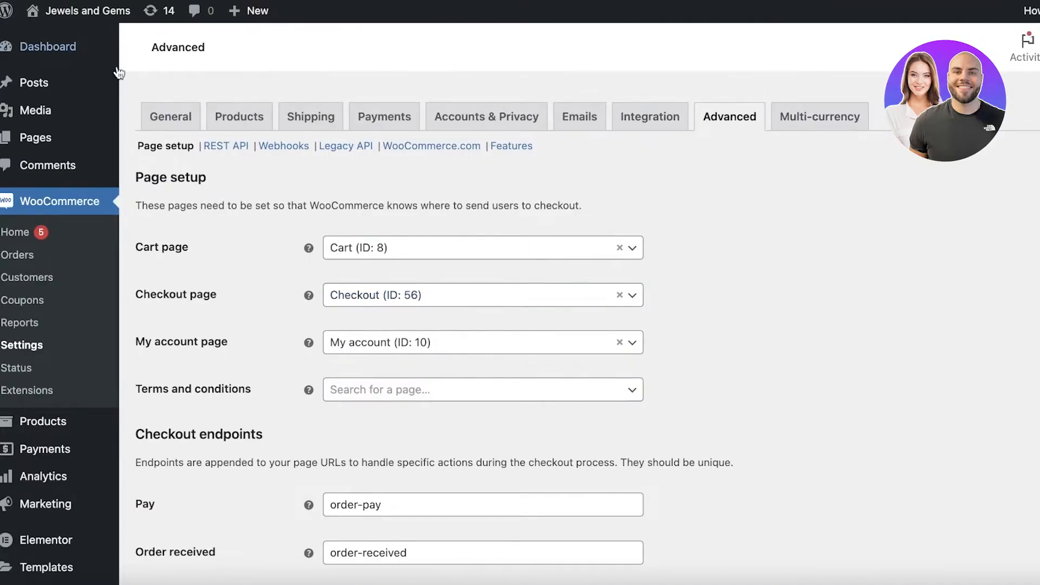
scroll(179, 487, down, 15)
click(174, 503)
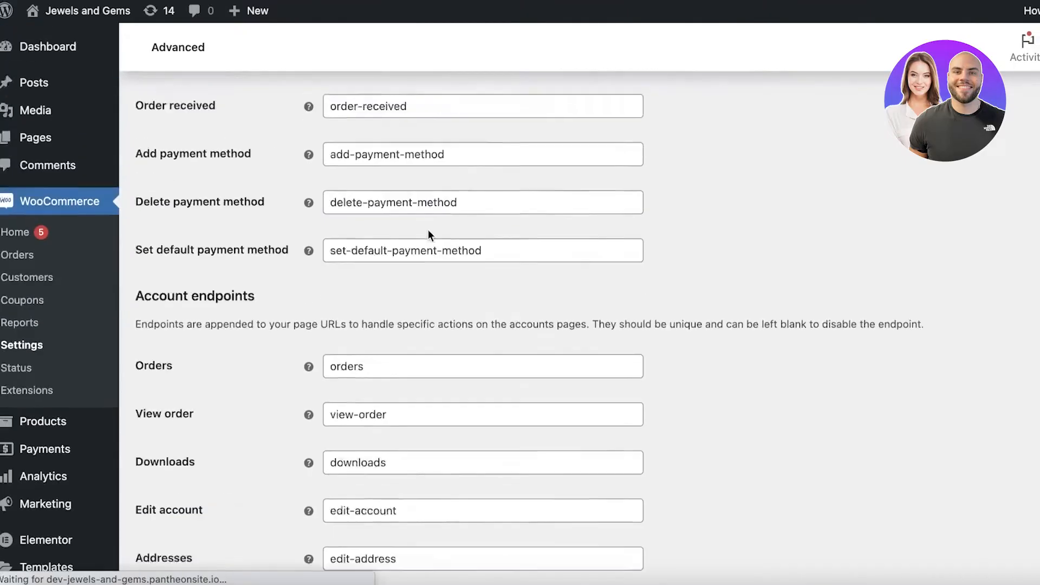
scroll(427, 229, up, 8)
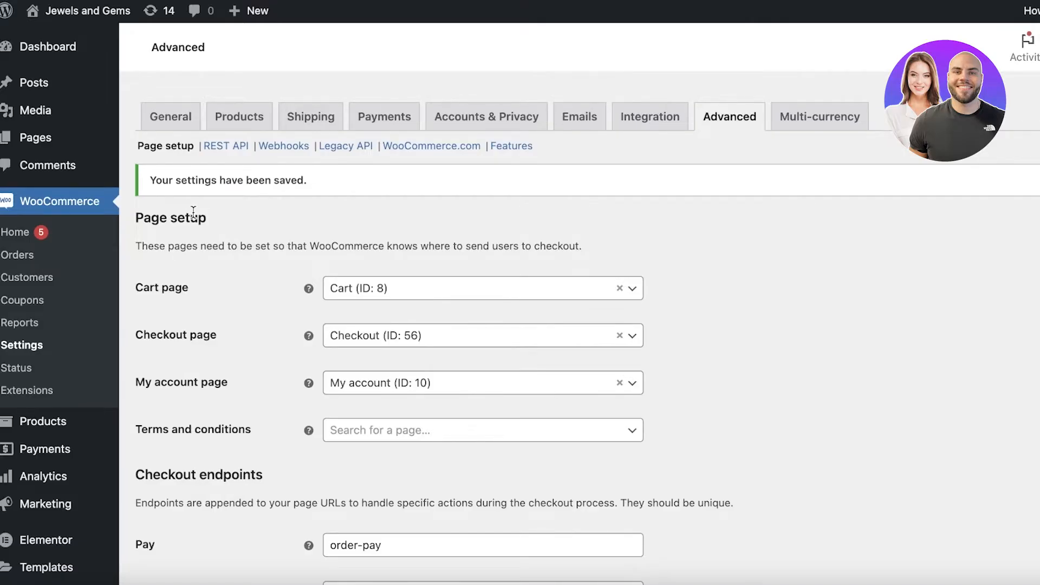
Look through the site's installed plugins, down to the WooCommerce and payment-related entries
scroll(216, 212, down, 10)
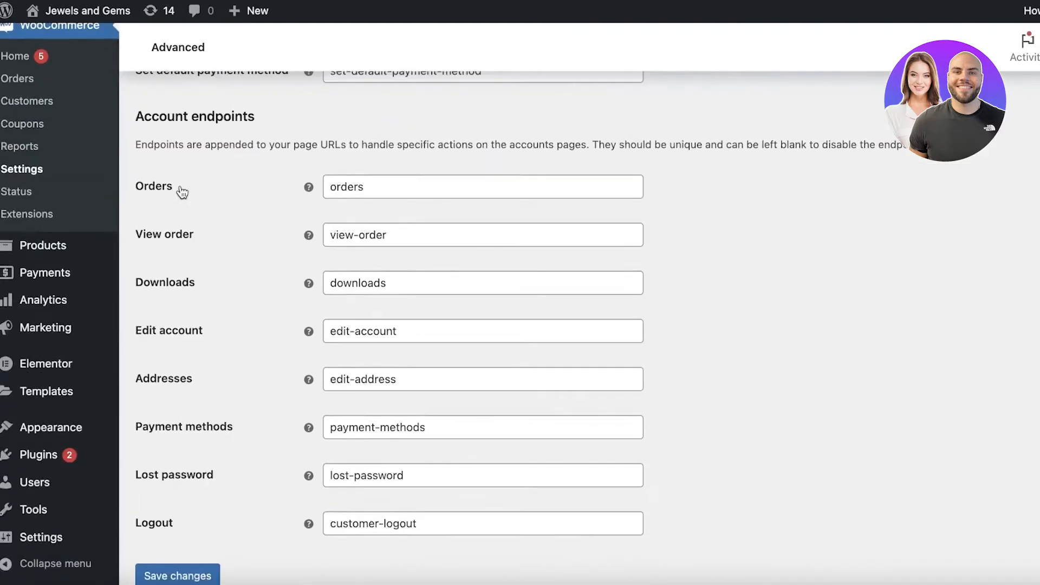
mouse_move(29, 456)
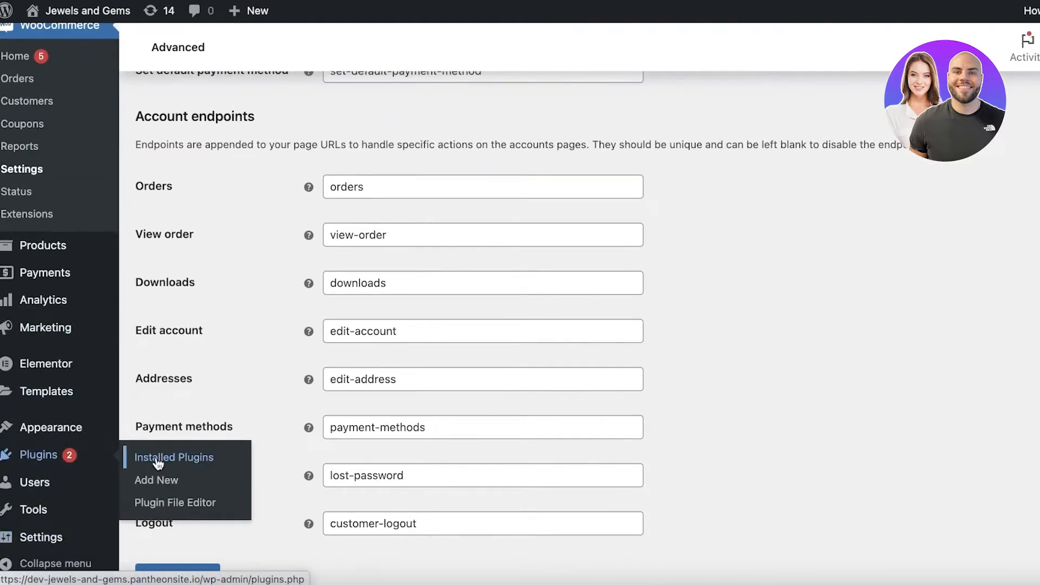
click(38, 467)
scroll(87, 423, down, 8)
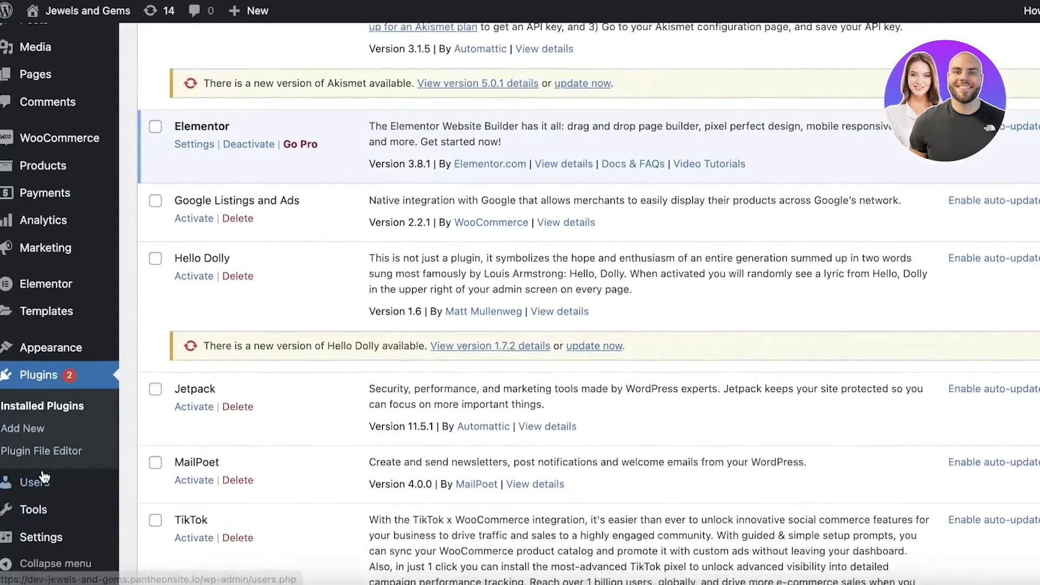
scroll(434, 340, down, 3)
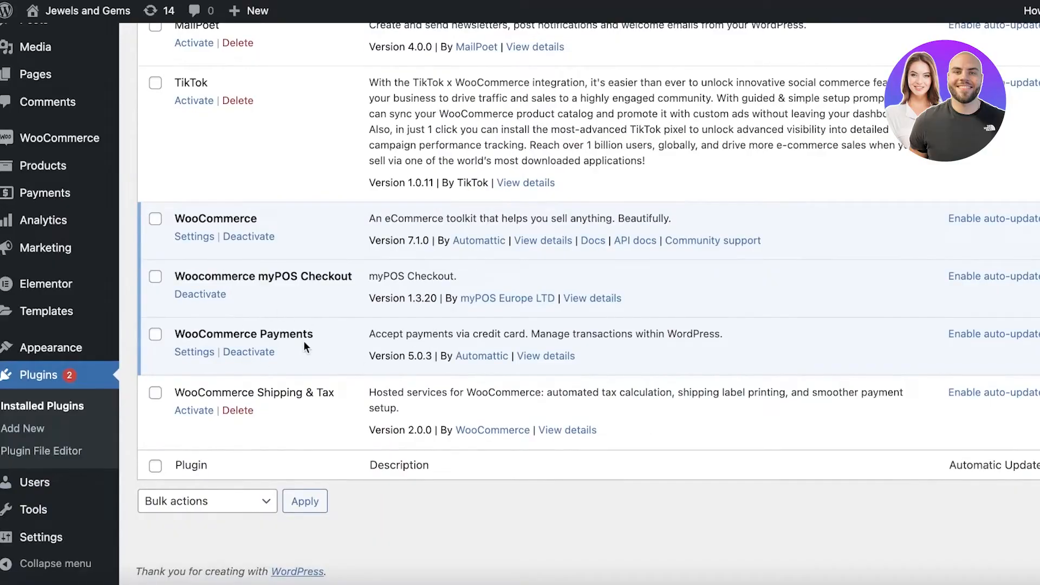
Search the plugins available to add for "payments"
click(57, 440)
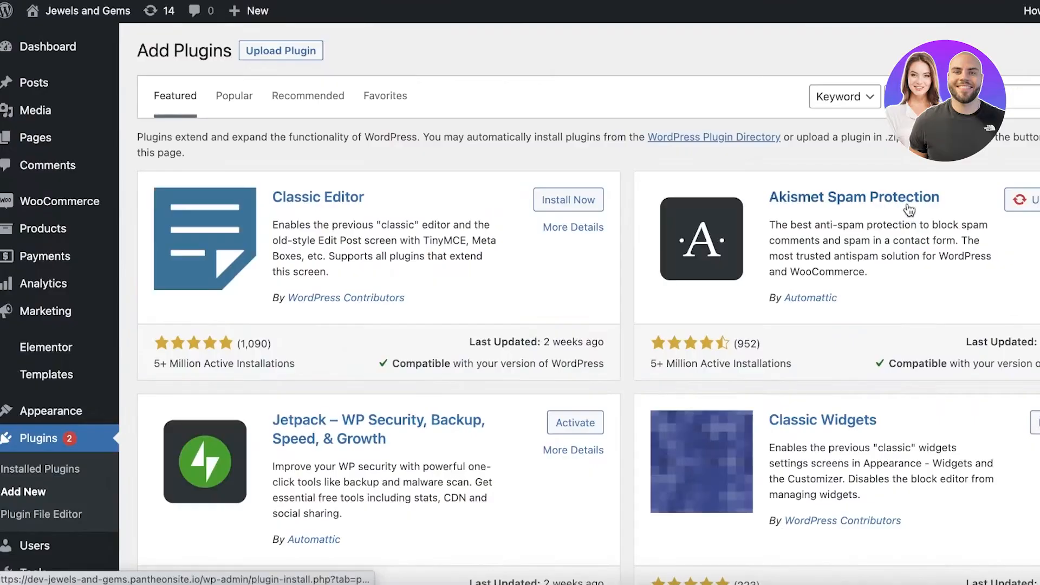
click(927, 99)
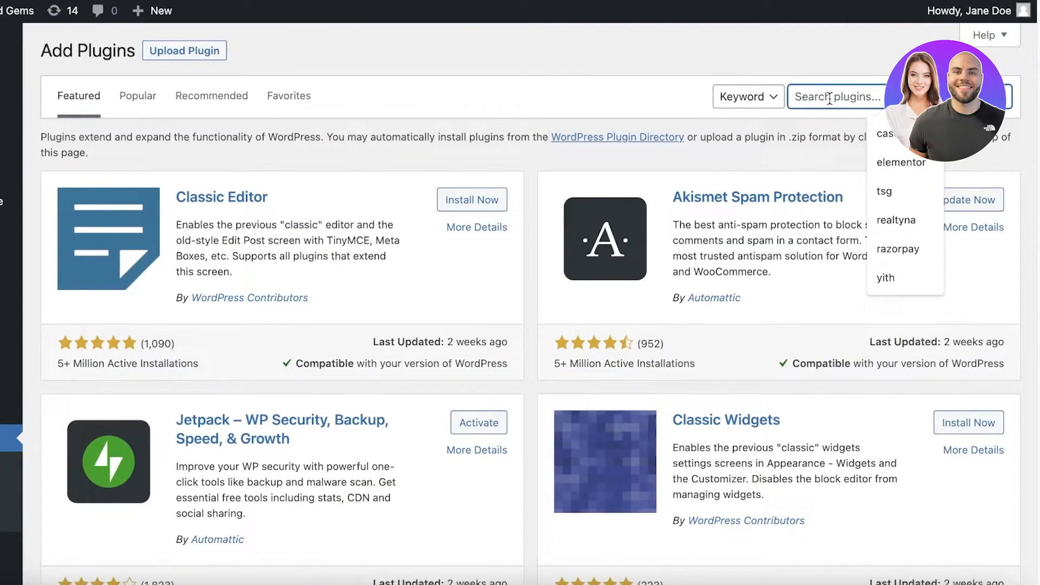
text(payments)
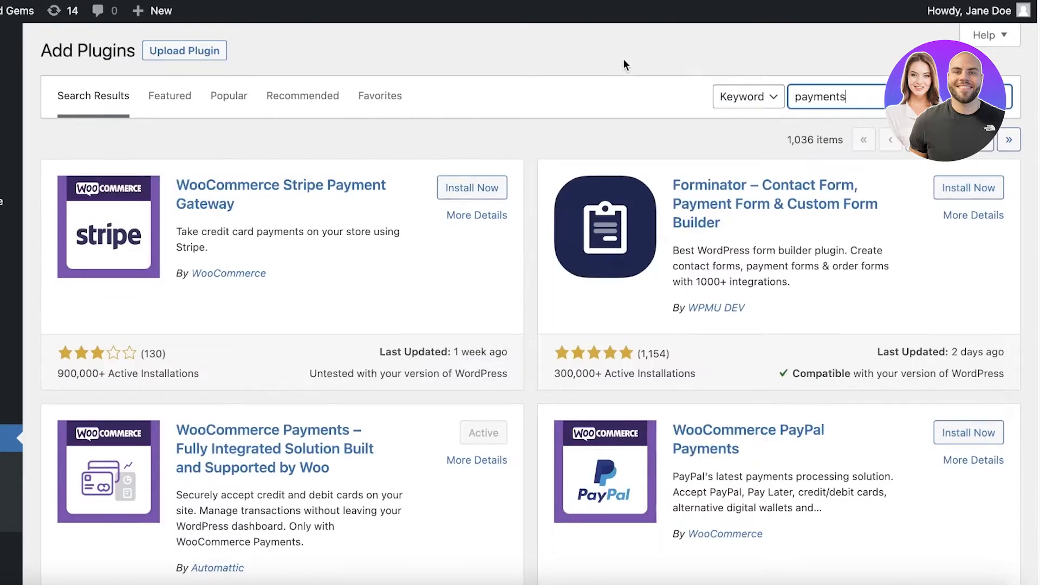
Look through the payment plugin search results, comparing the Stripe, PayPal and other gateway options for WooCommerce
scroll(625, 64, down, 1)
scroll(624, 64, up, 1)
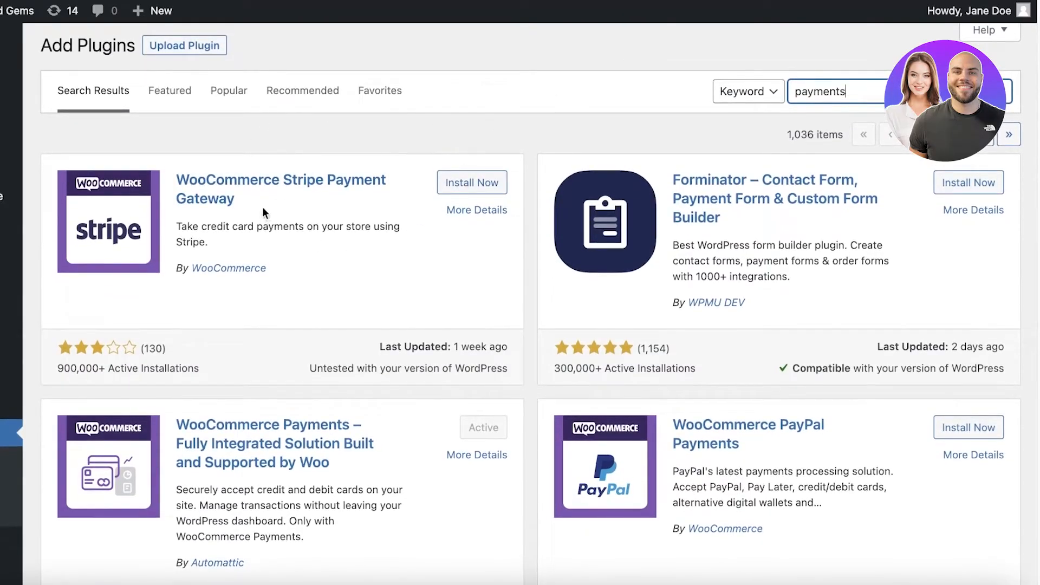
scroll(278, 199, down, 3)
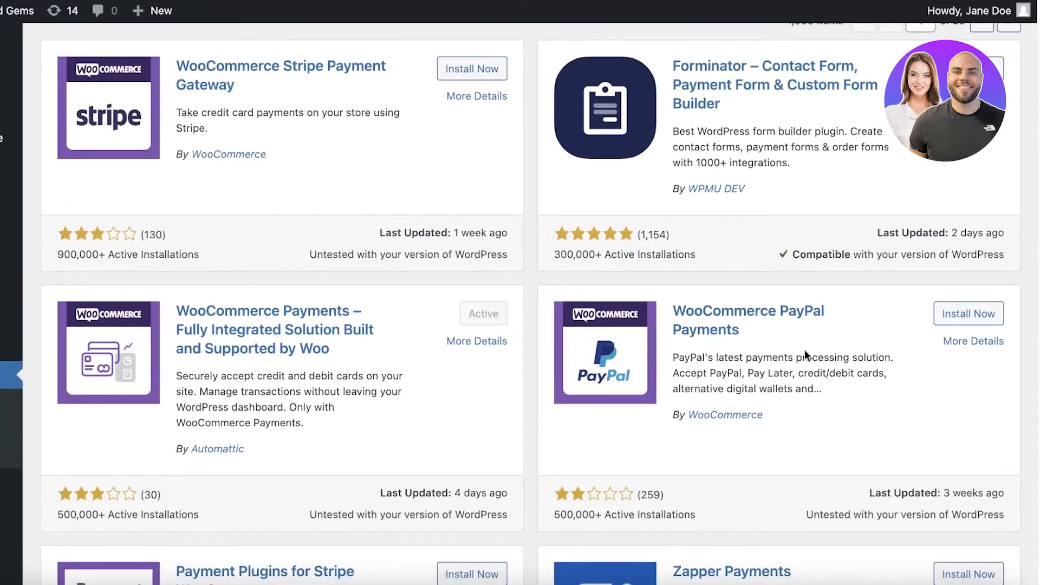
scroll(757, 373, down, 3)
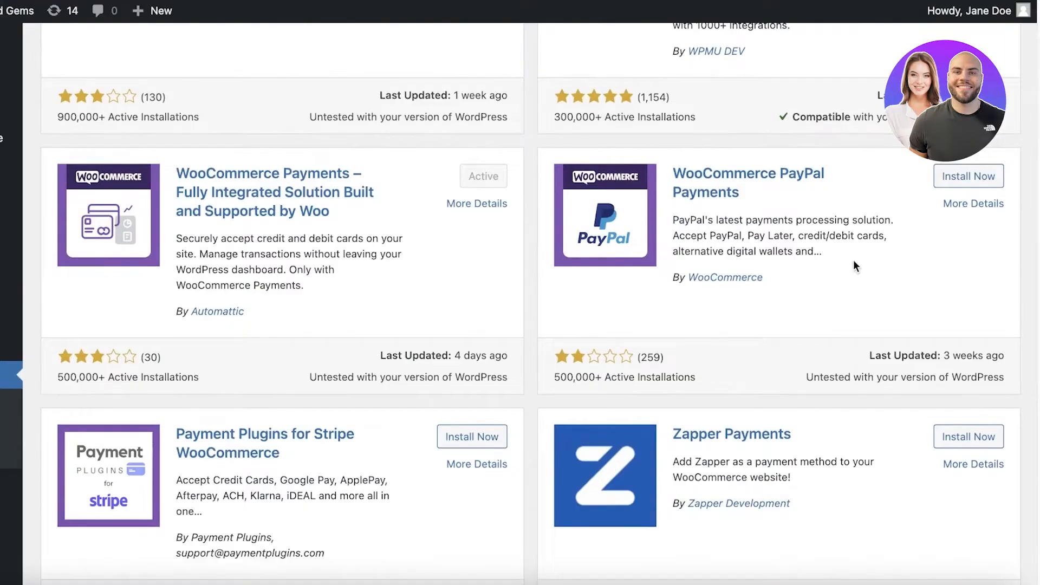
scroll(854, 262, down, 15)
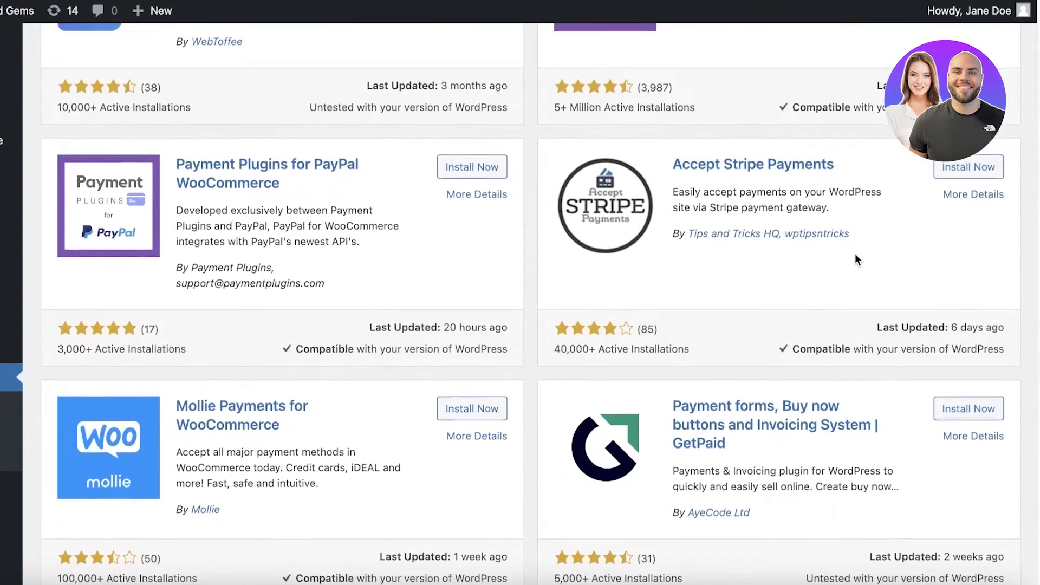
scroll(855, 254, down, 3)
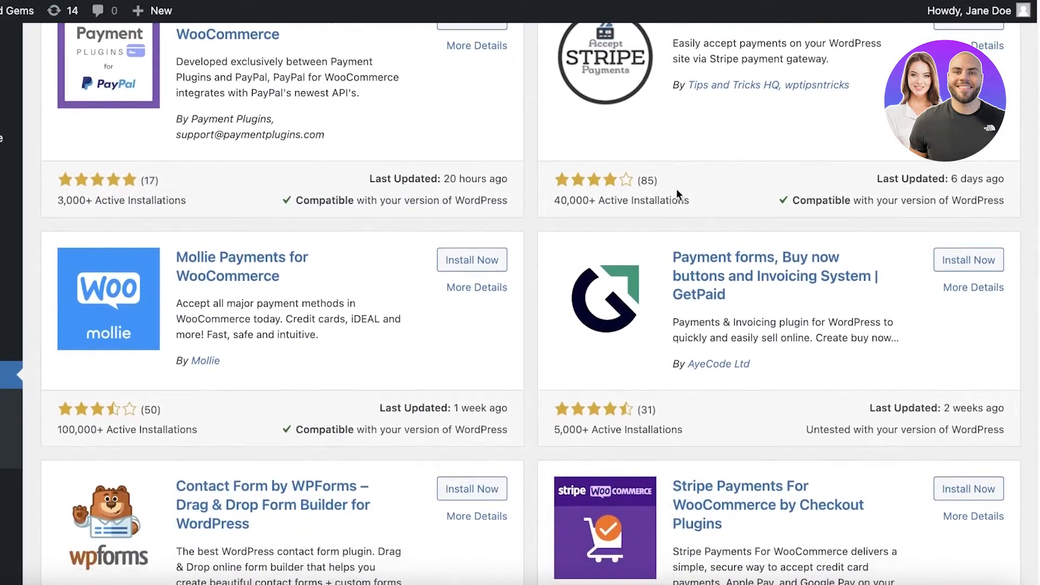
scroll(220, 308, down, 2)
scroll(284, 239, down, 2)
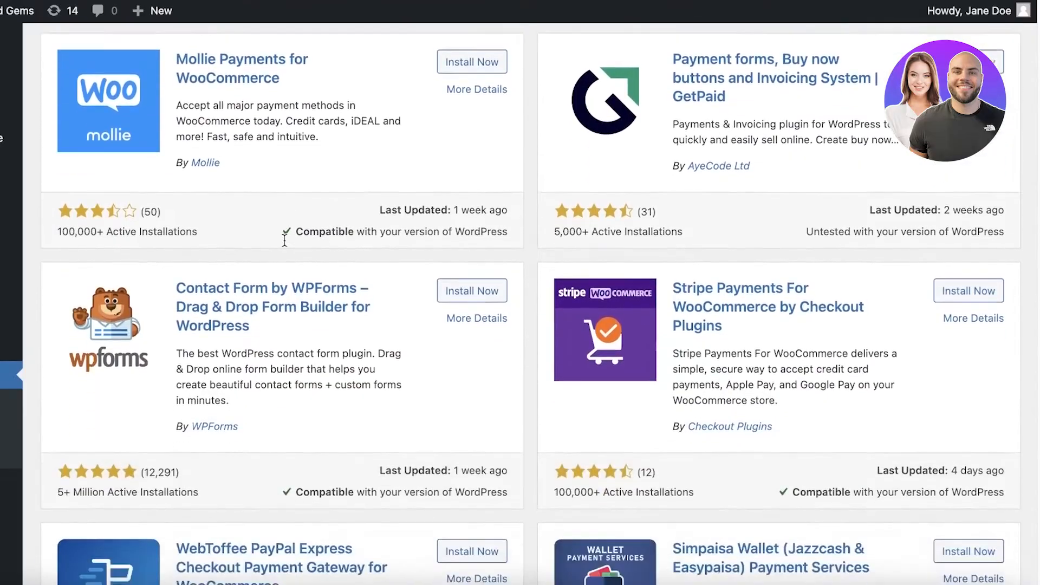
scroll(285, 240, up, 7)
scroll(254, 241, up, 15)
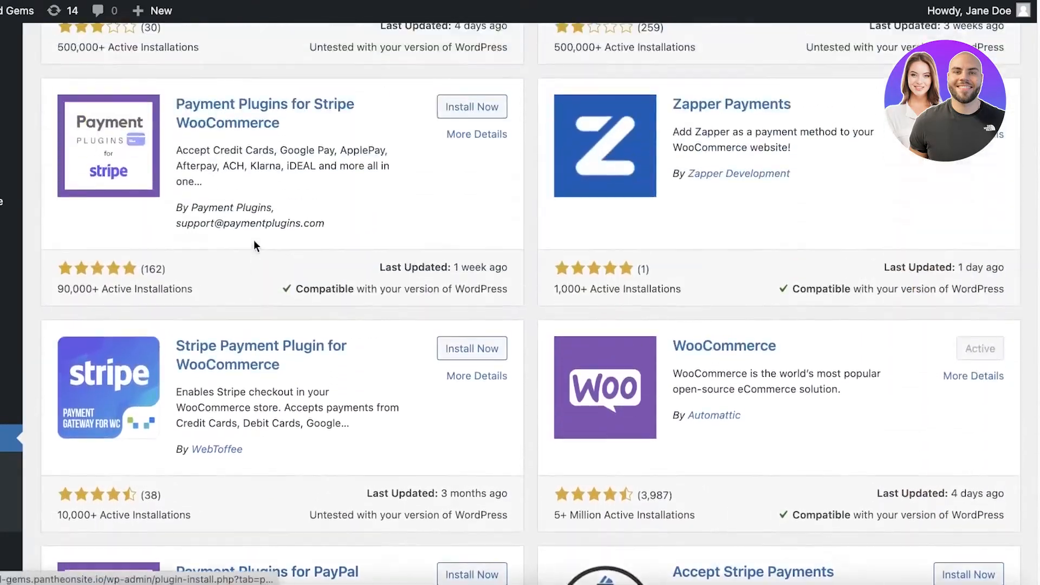
scroll(317, 245, down, 20)
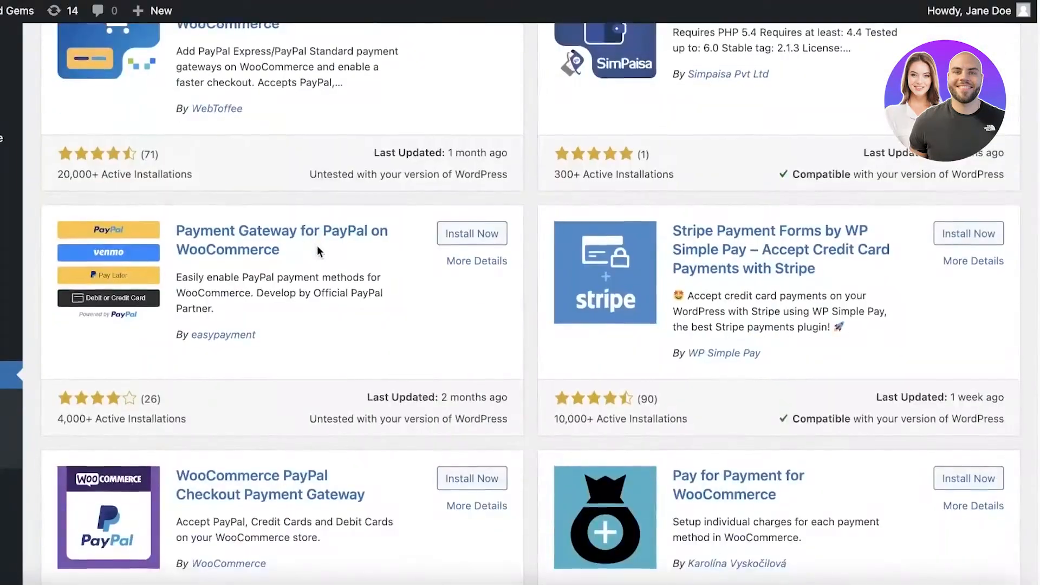
scroll(317, 246, down, 1)
scroll(318, 245, down, 1)
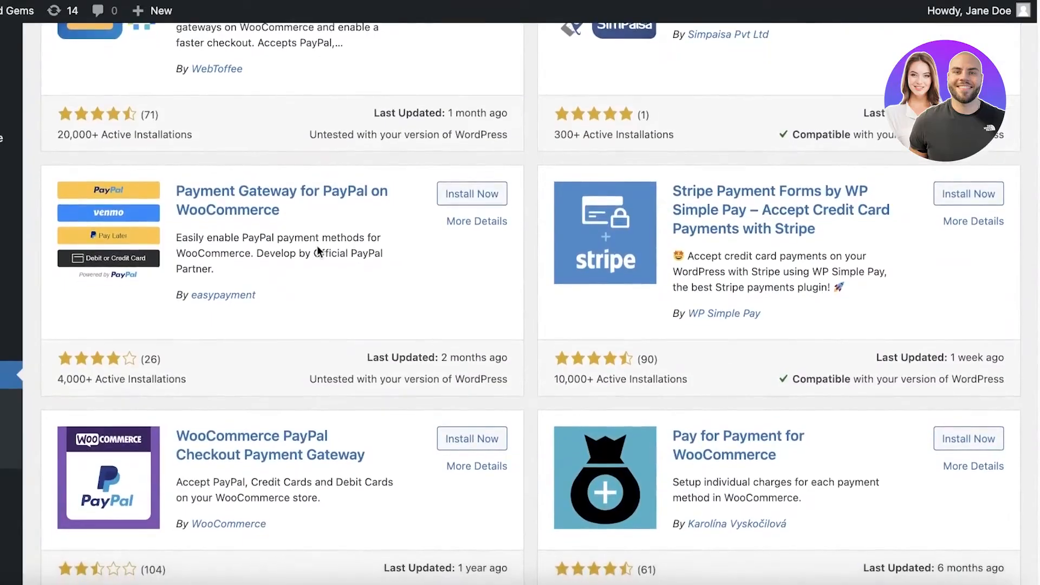
scroll(300, 247, down, 1)
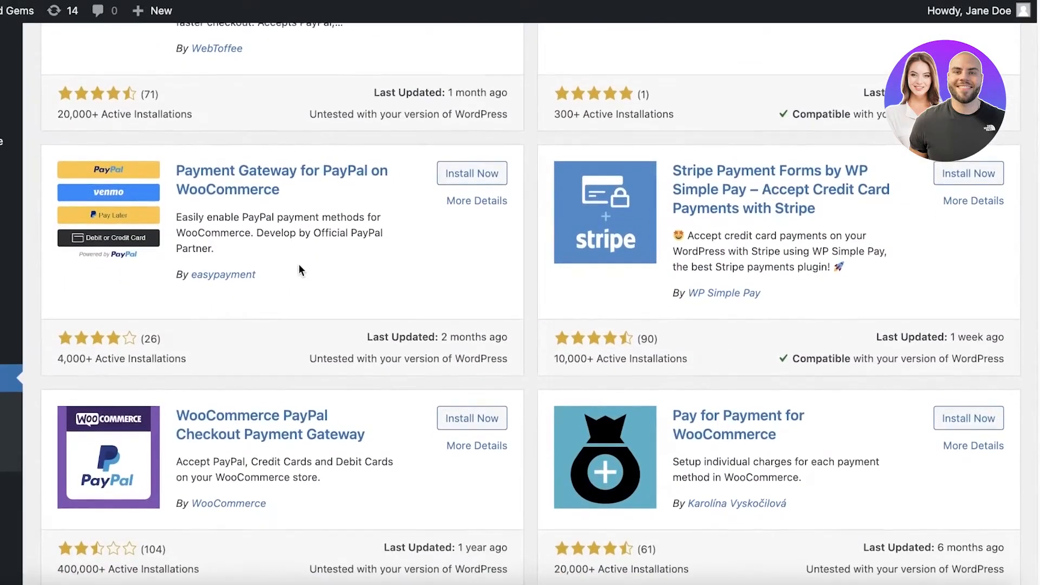
Examine further gateway plugins in the results, such as Mercado Pago, Braintree, Klarna, Peach and Rapyd, and return to WooCommerce PayPal Payments
scroll(298, 264, up, 2)
scroll(298, 264, up, 15)
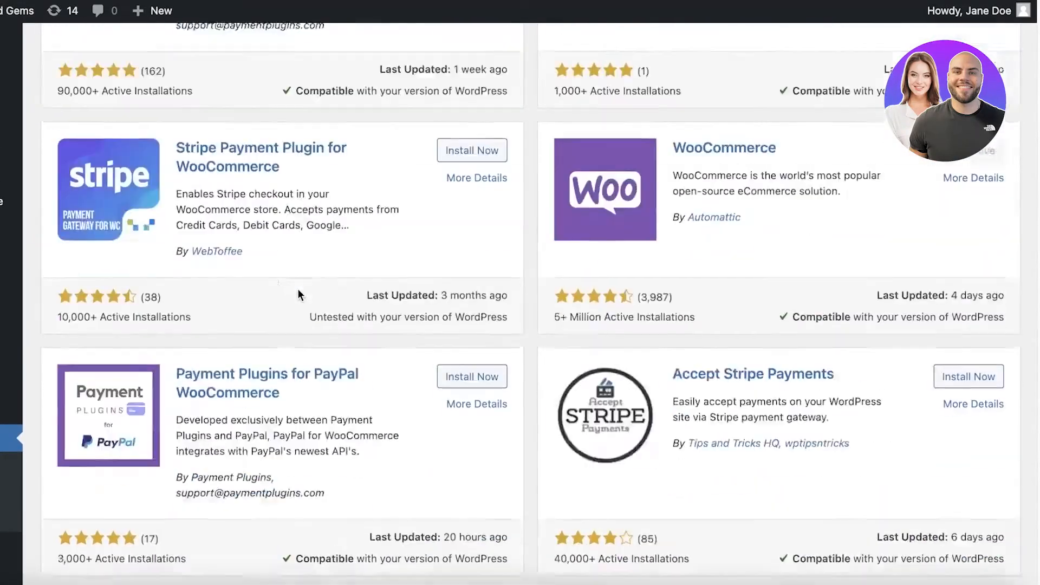
scroll(297, 289, up, 5)
scroll(297, 289, down, 20)
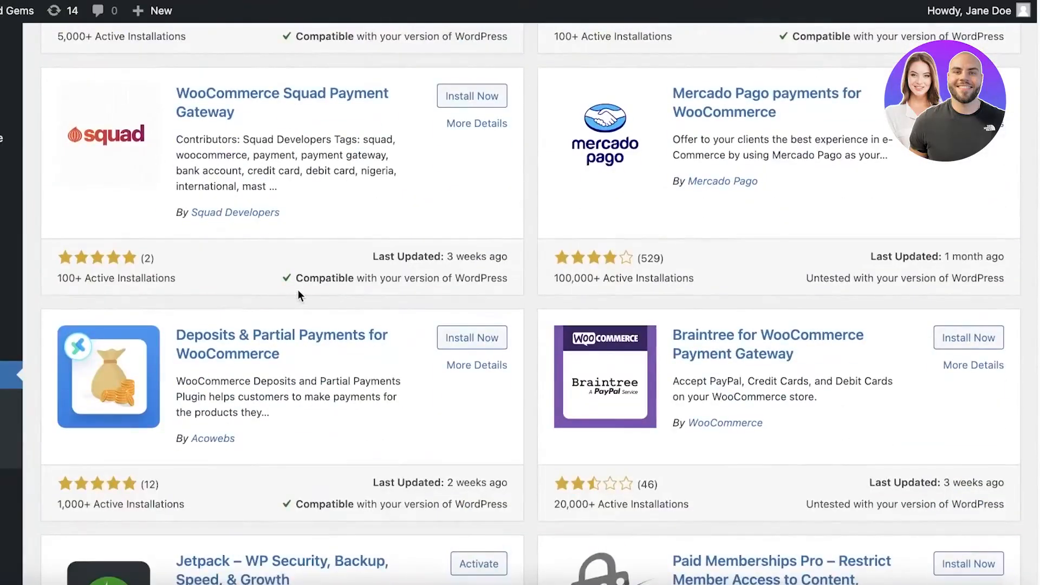
scroll(299, 295, up, 3)
scroll(302, 298, down, 9)
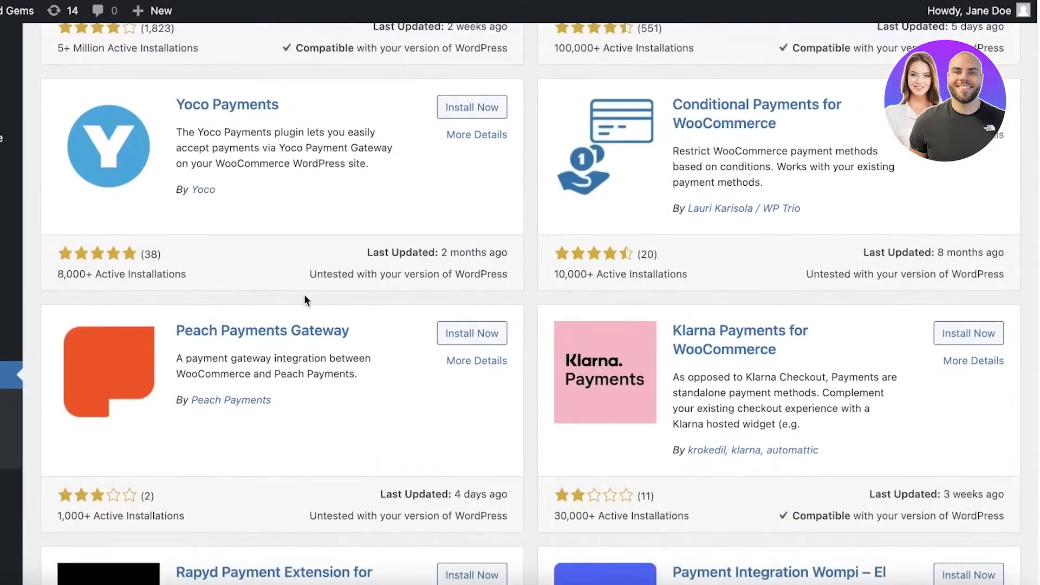
scroll(690, 385, down, 3)
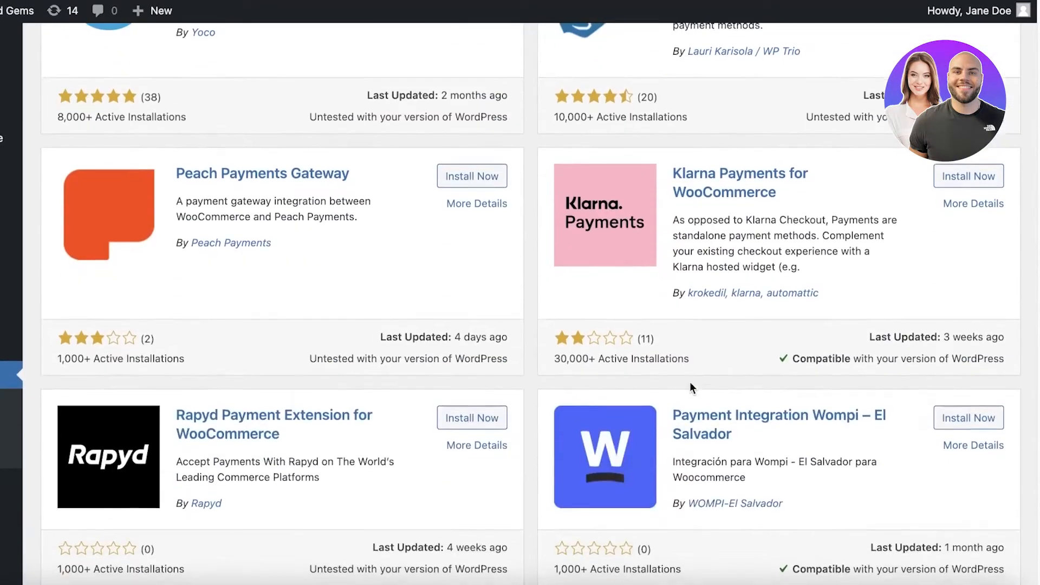
scroll(842, 240, down, 2)
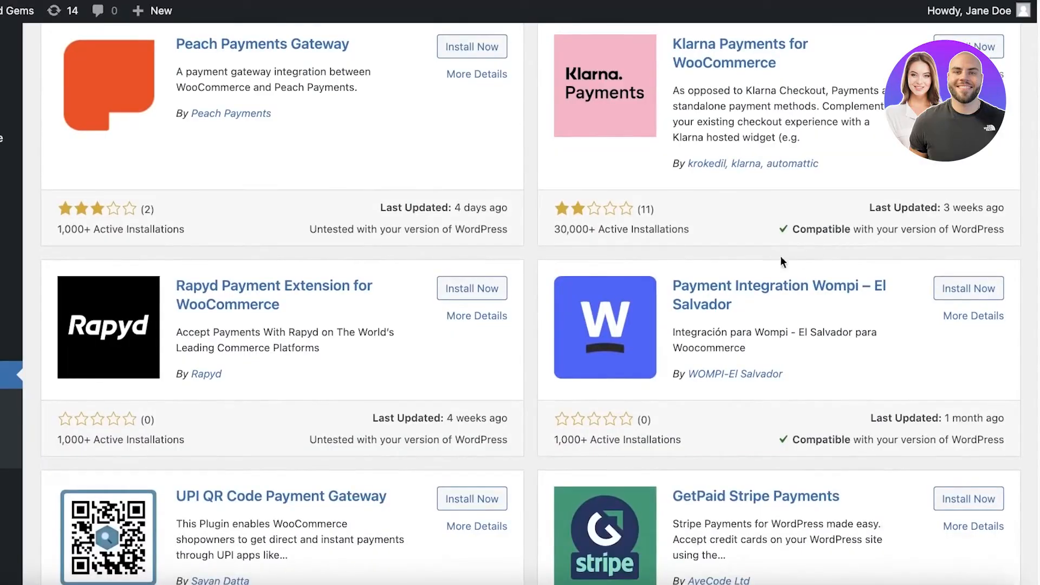
scroll(463, 313, down, 3)
scroll(645, 313, up, 5)
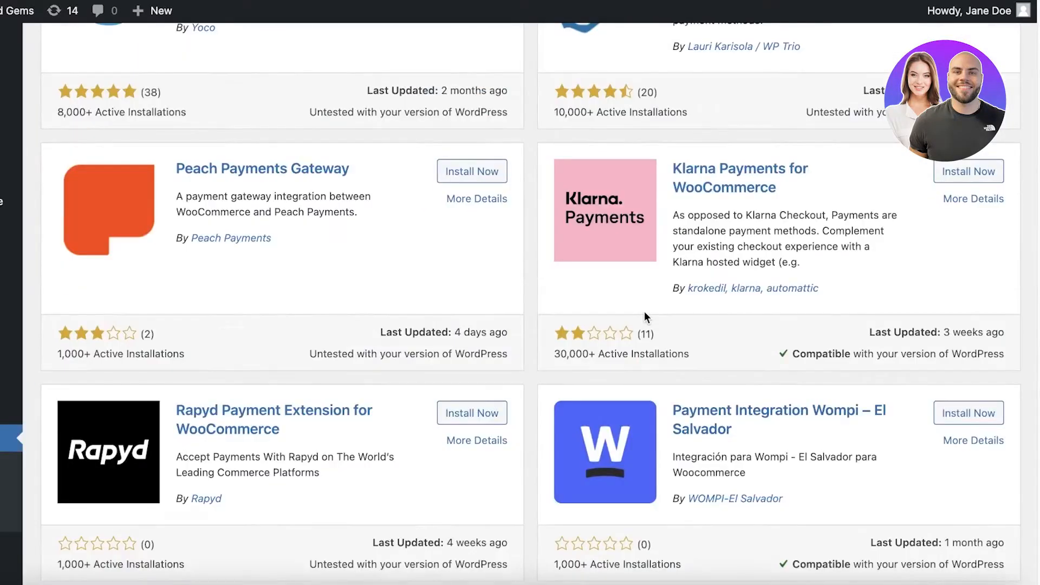
scroll(645, 313, up, 10)
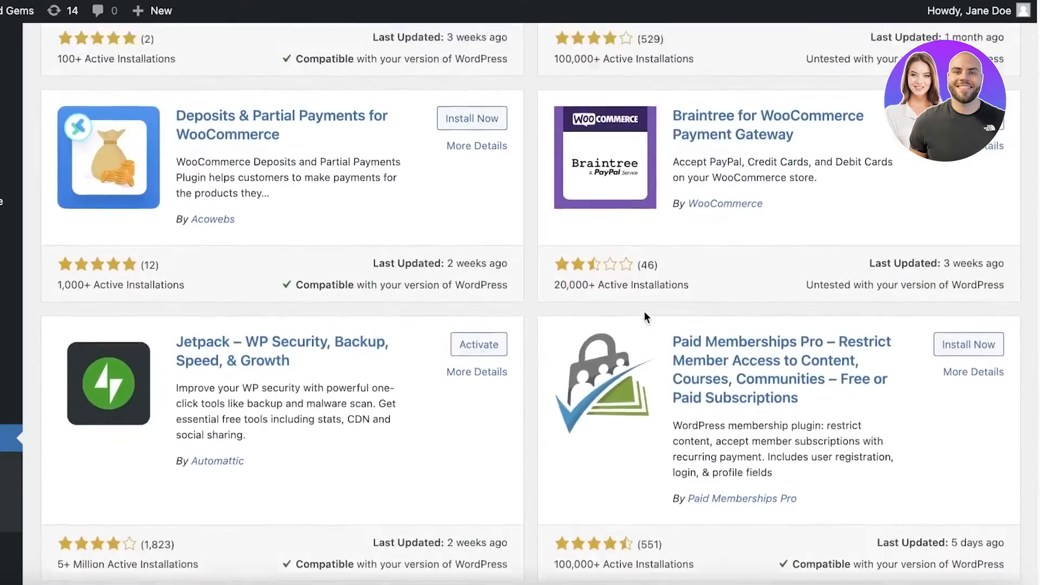
scroll(645, 311, up, 10)
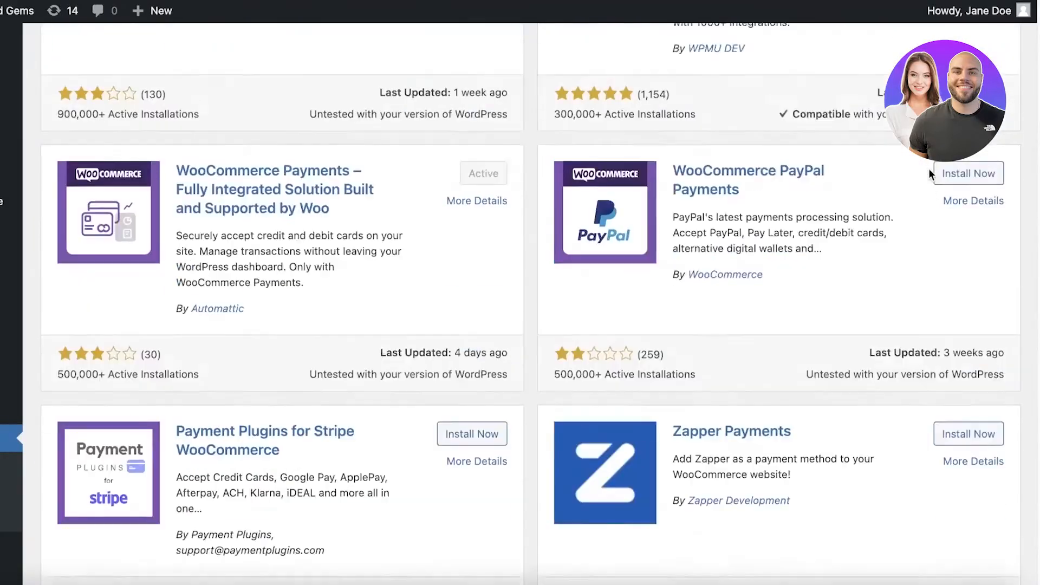
Deactivate the WooCommerce Payments plugin among the installed plugins and delete it from the site
mouse_move(56, 208)
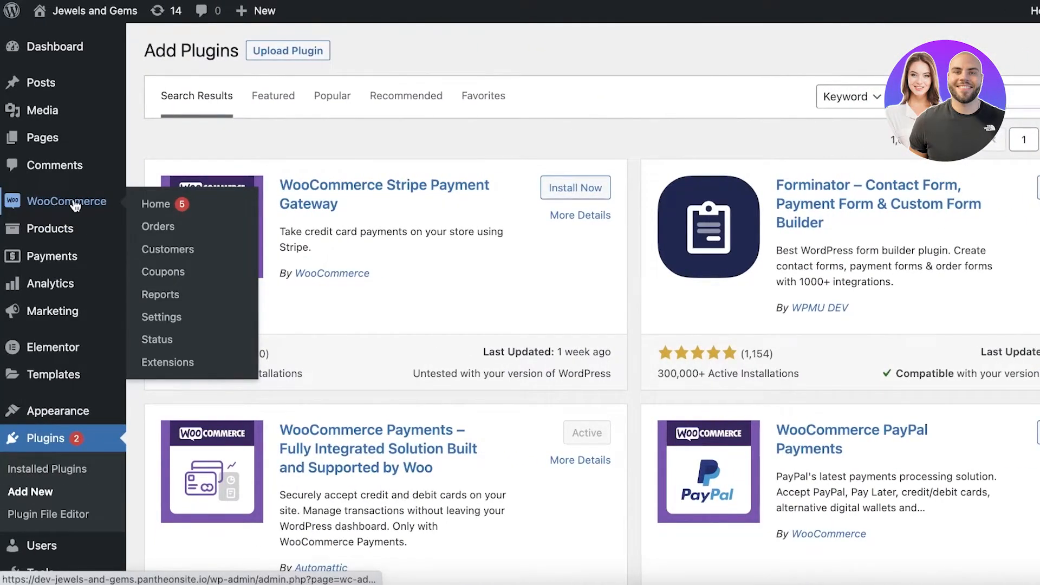
click(70, 217)
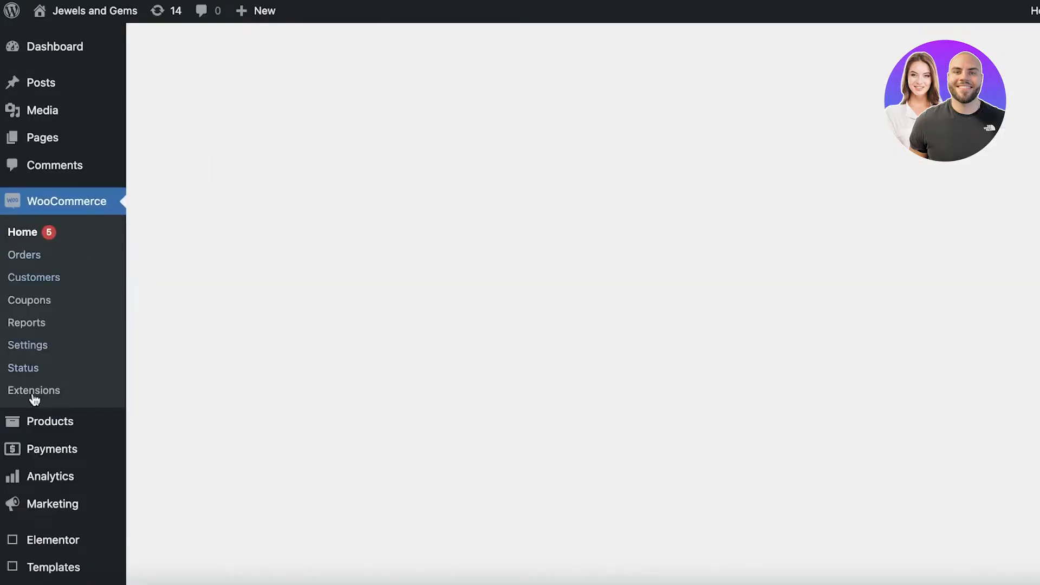
scroll(65, 564, down, 3)
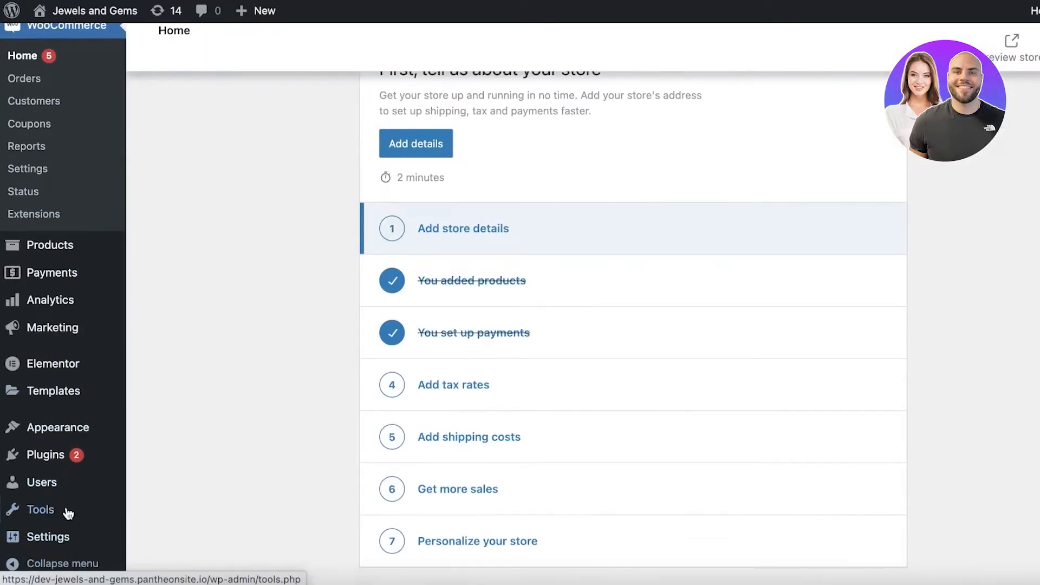
click(53, 459)
scroll(298, 336, down, 10)
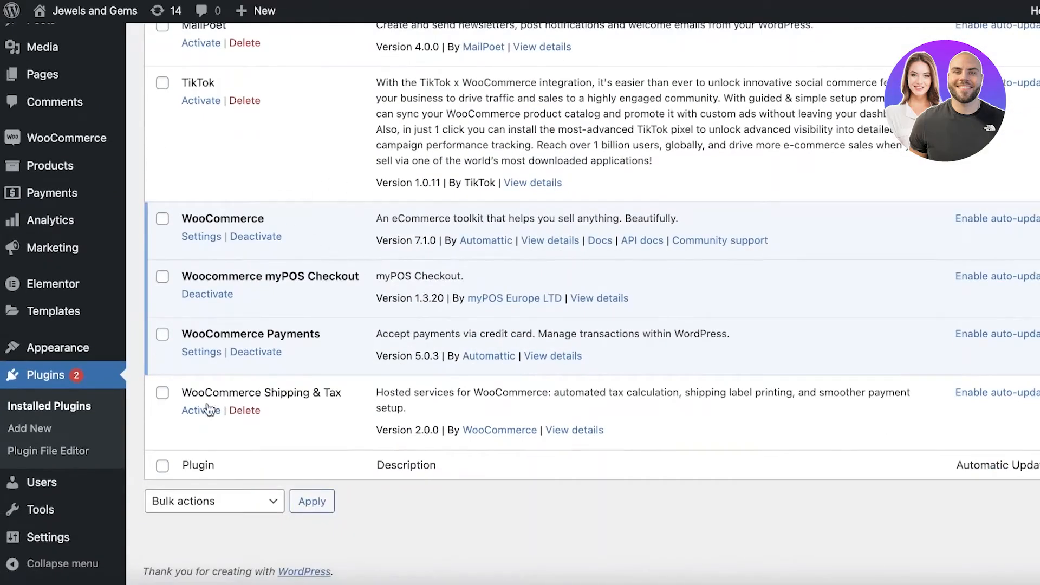
click(264, 353)
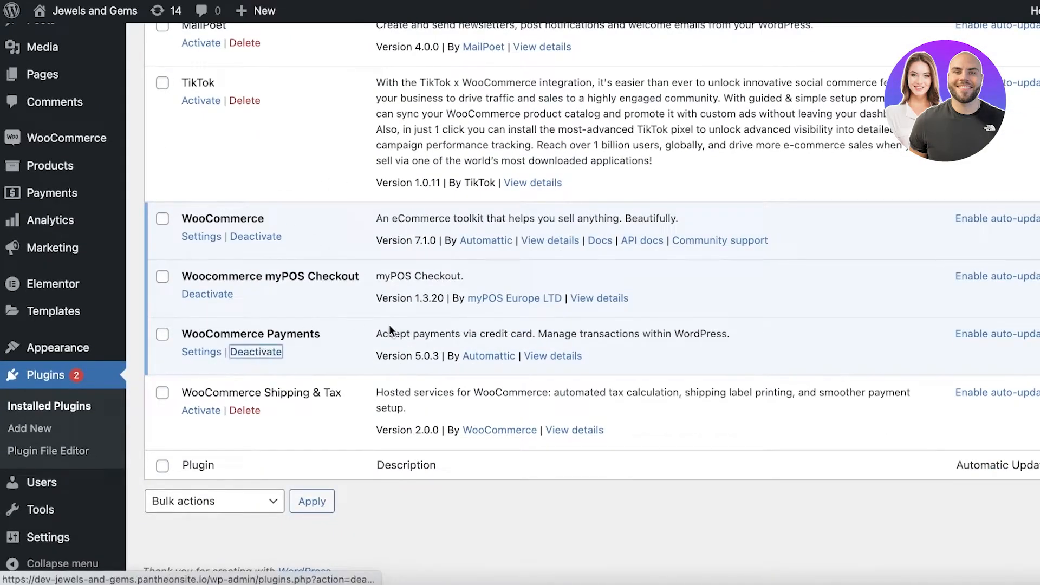
scroll(279, 355, down, 10)
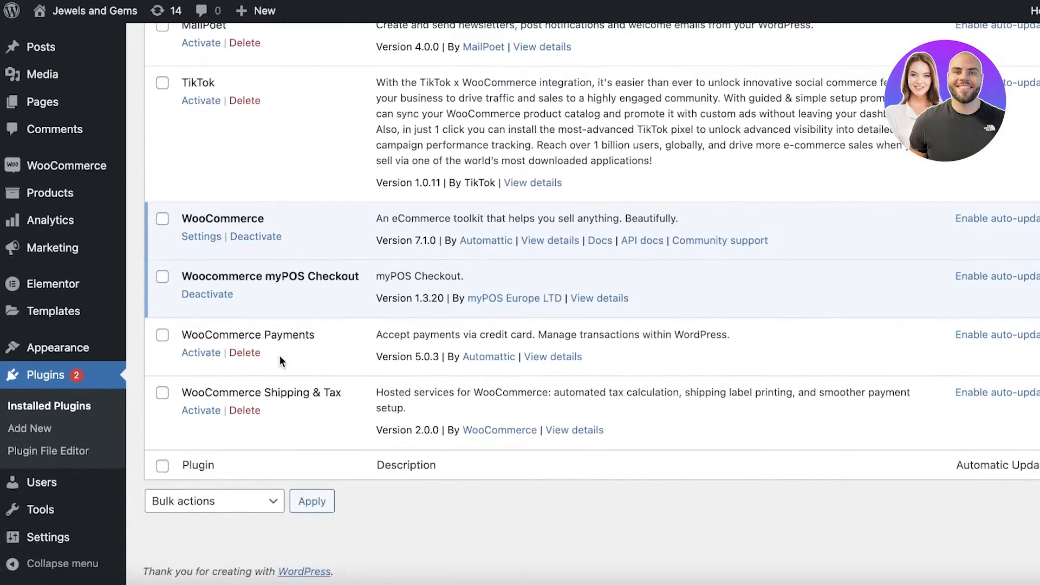
click(252, 353)
click(710, 71)
Review the payment methods listed in WooCommerce's payment settings, from WooCommerce Payments down to myPOS Checkout
click(67, 172)
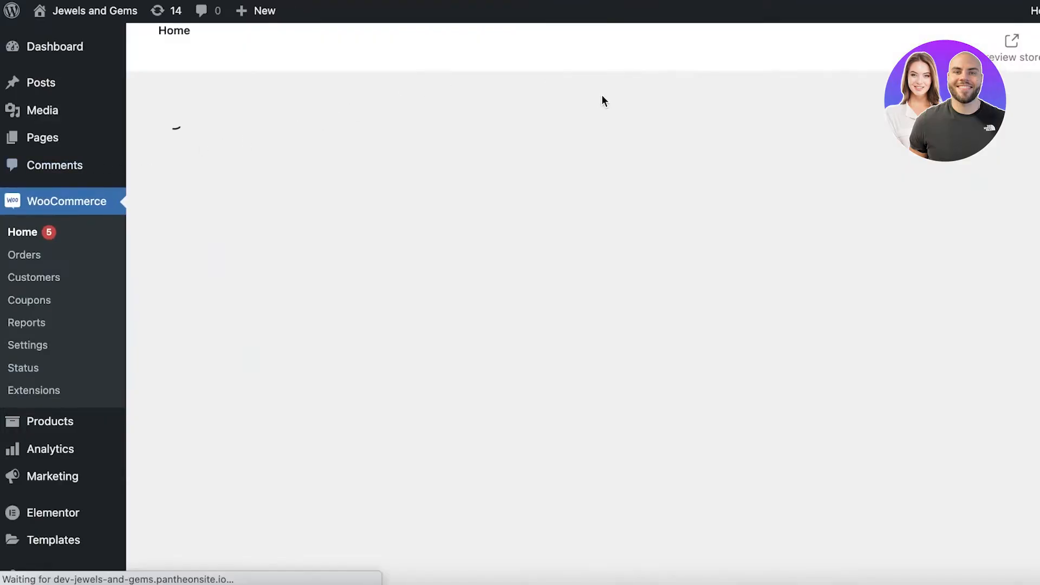
scroll(199, 294, down, 15)
scroll(47, 162, up, 15)
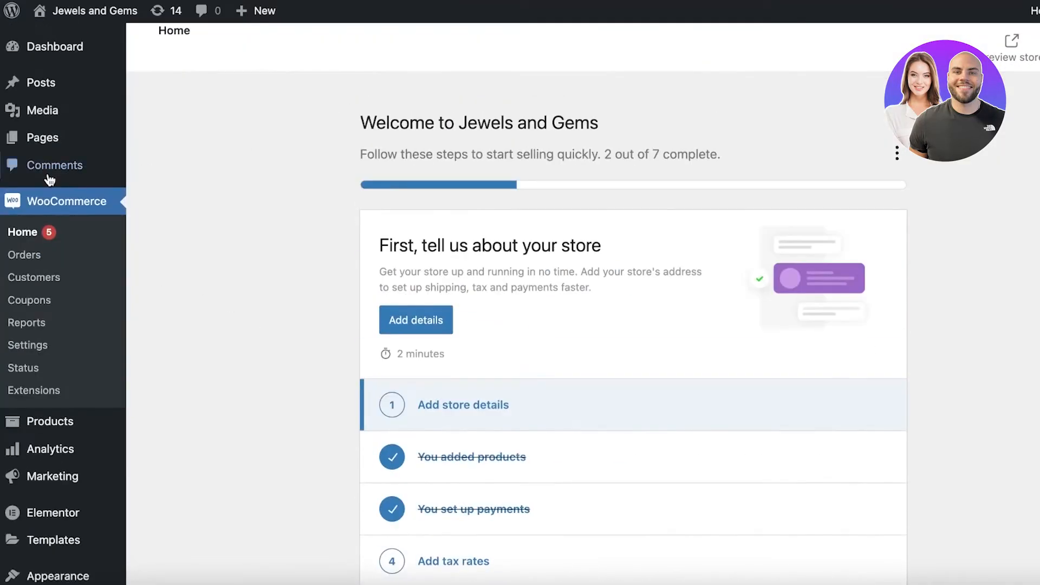
click(37, 344)
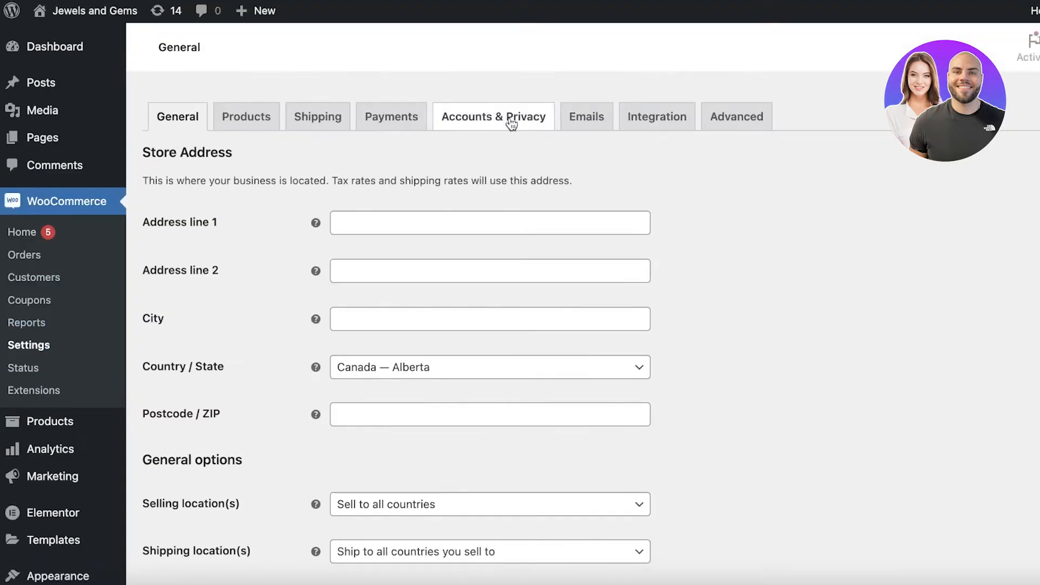
click(391, 116)
click(391, 116)
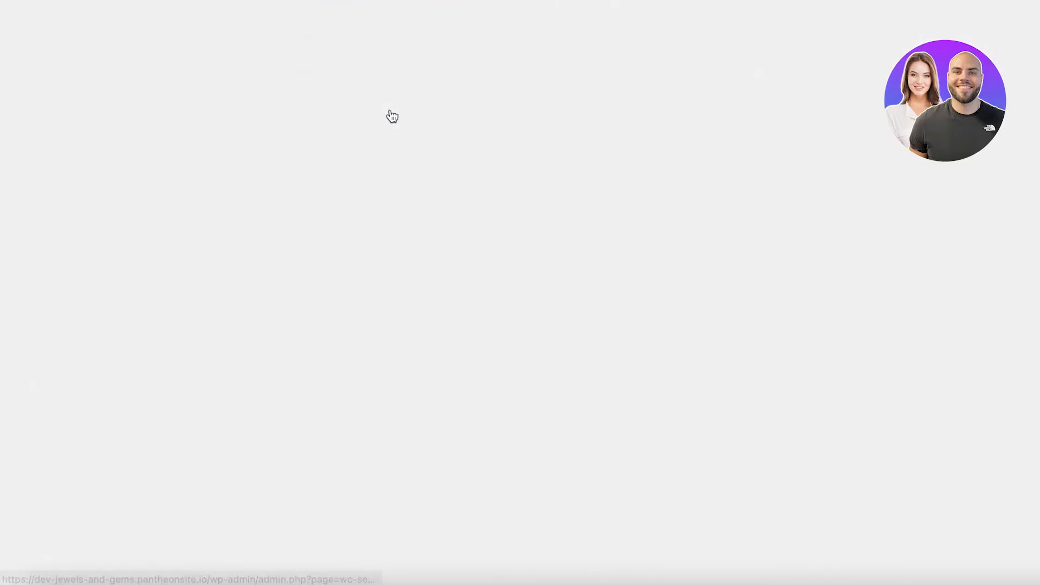
scroll(417, 221, down, 2)
scroll(417, 221, up, 2)
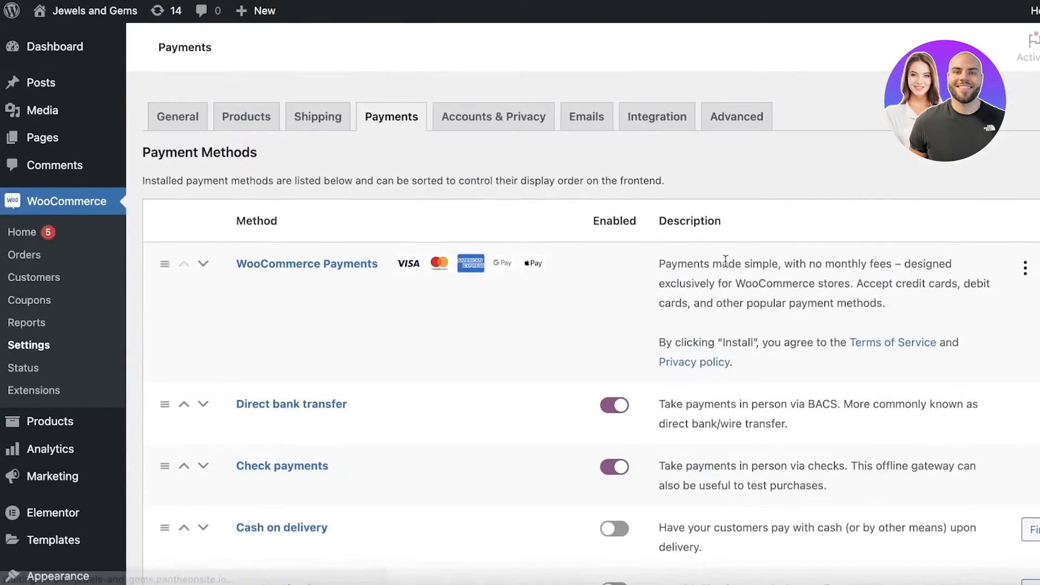
scroll(725, 260, down, 1)
scroll(597, 225, down, 1)
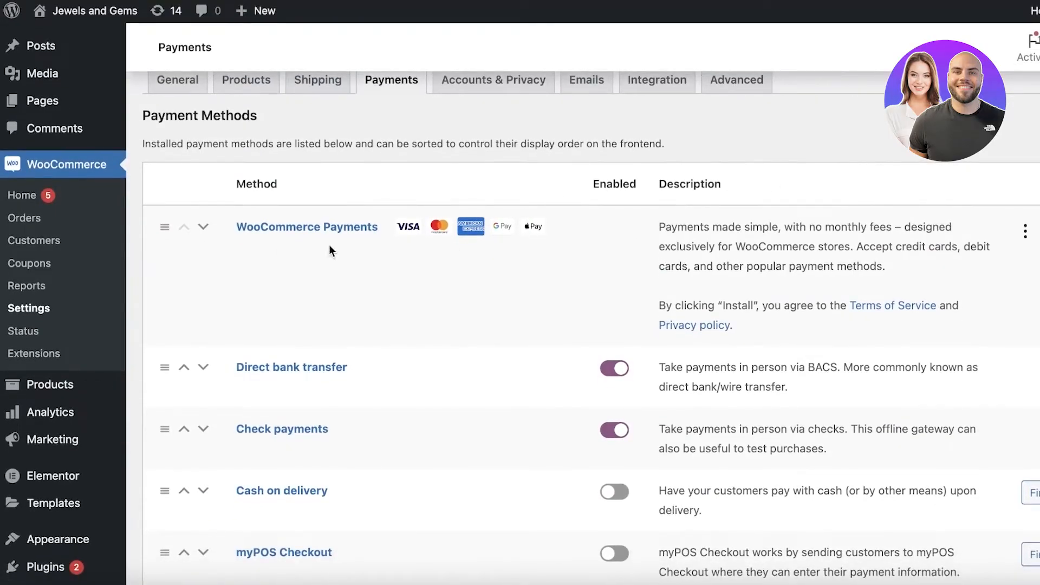
scroll(383, 209, down, 2)
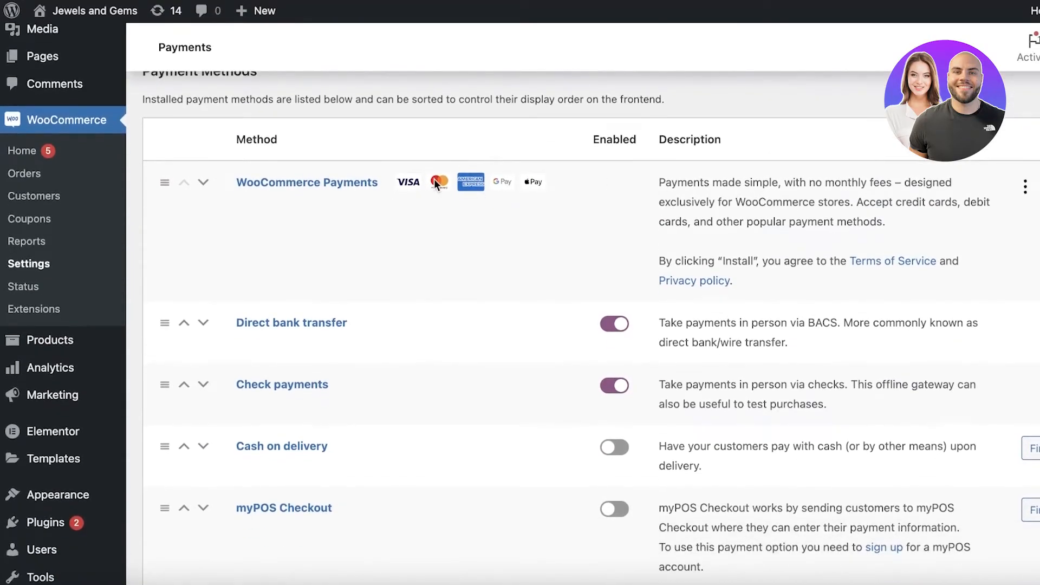
scroll(392, 246, down, 5)
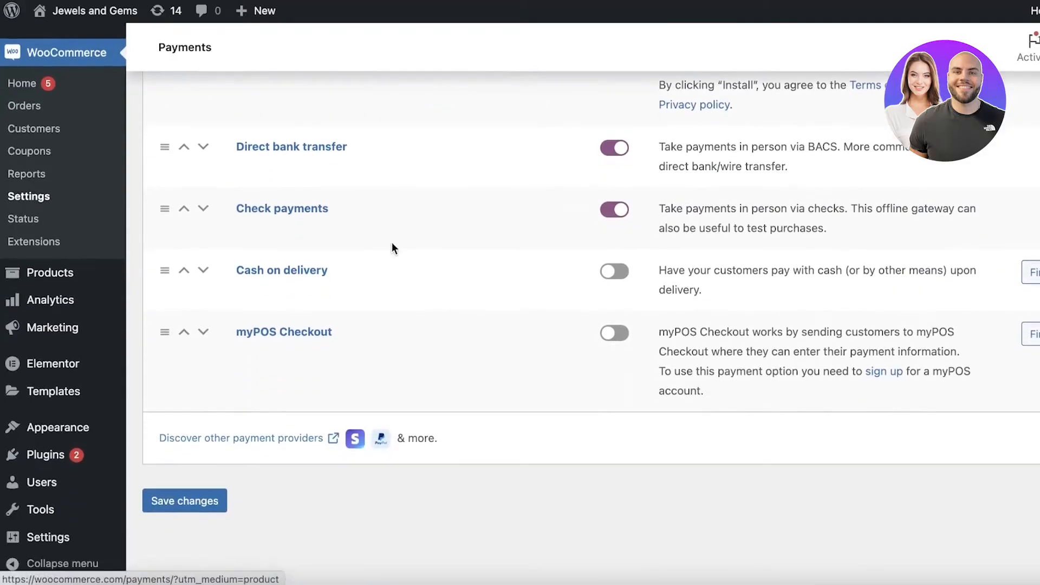
Enable Cash on delivery as a payment method and go back to the site's main dashboard
click(609, 272)
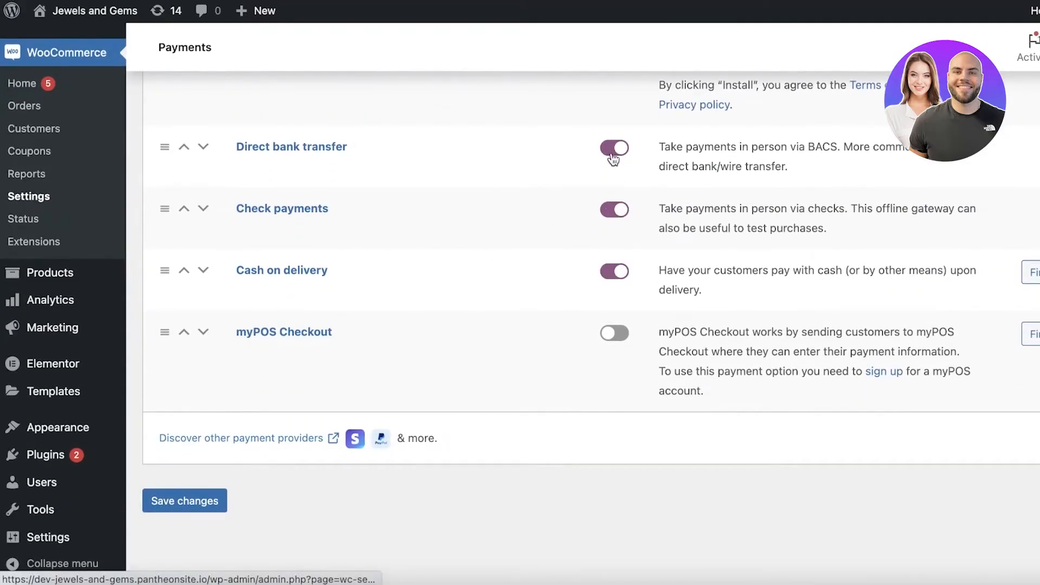
scroll(579, 212, up, 3)
scroll(559, 232, down, 3)
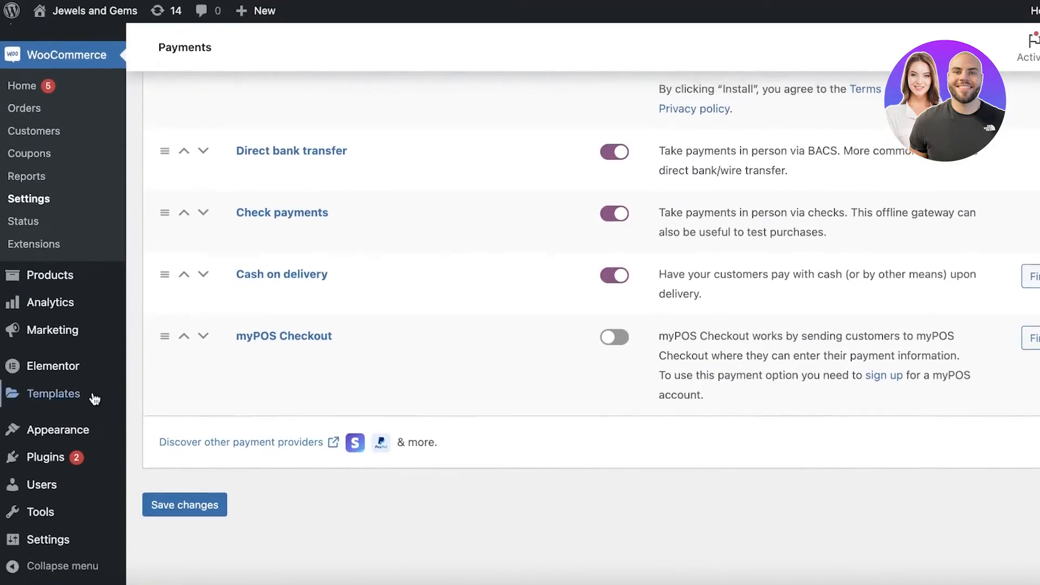
scroll(811, 455, up, 3)
scroll(675, 307, down, 3)
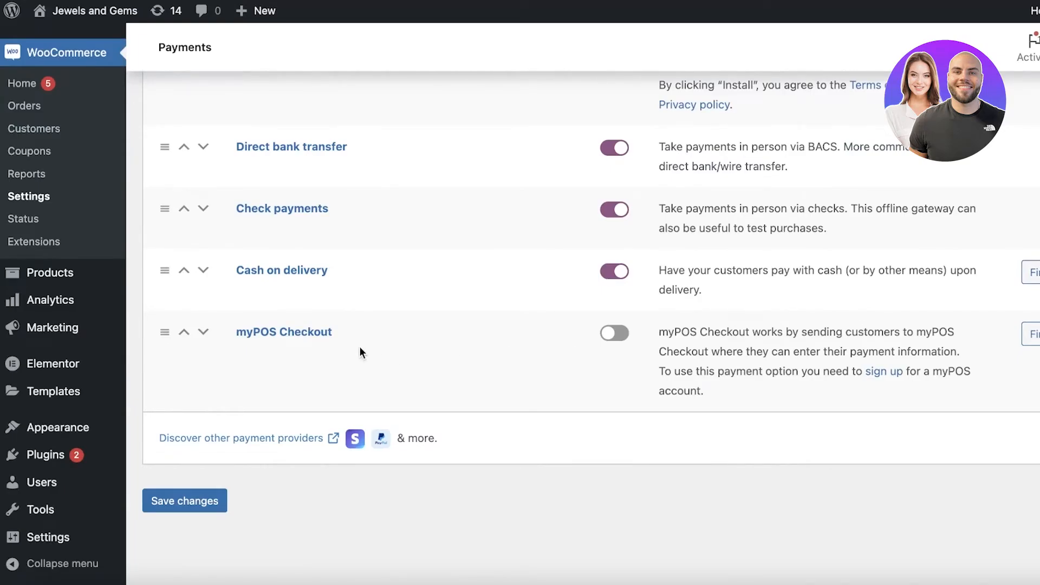
scroll(361, 352, up, 1)
scroll(360, 350, up, 5)
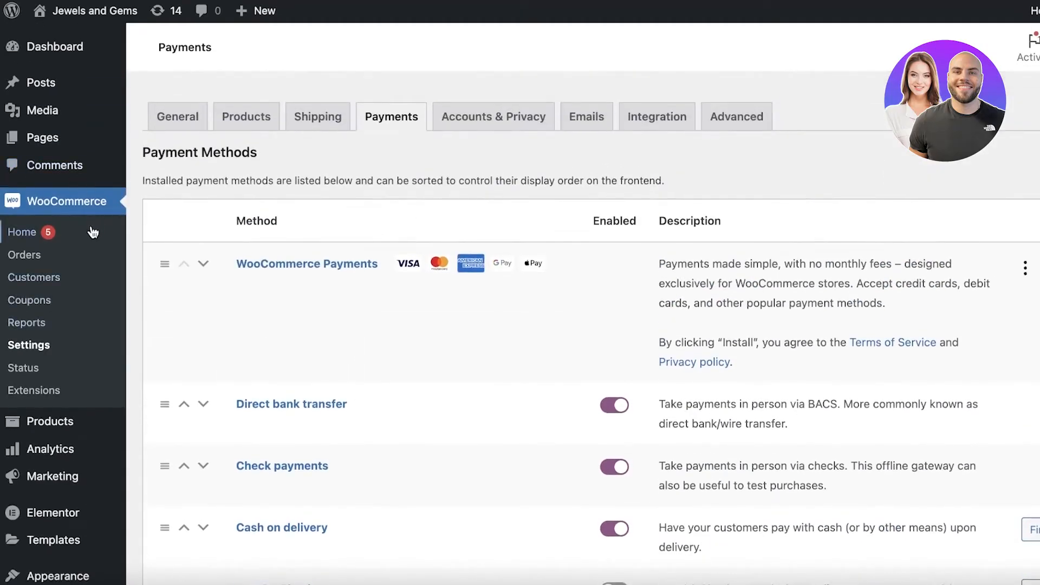
click(80, 49)
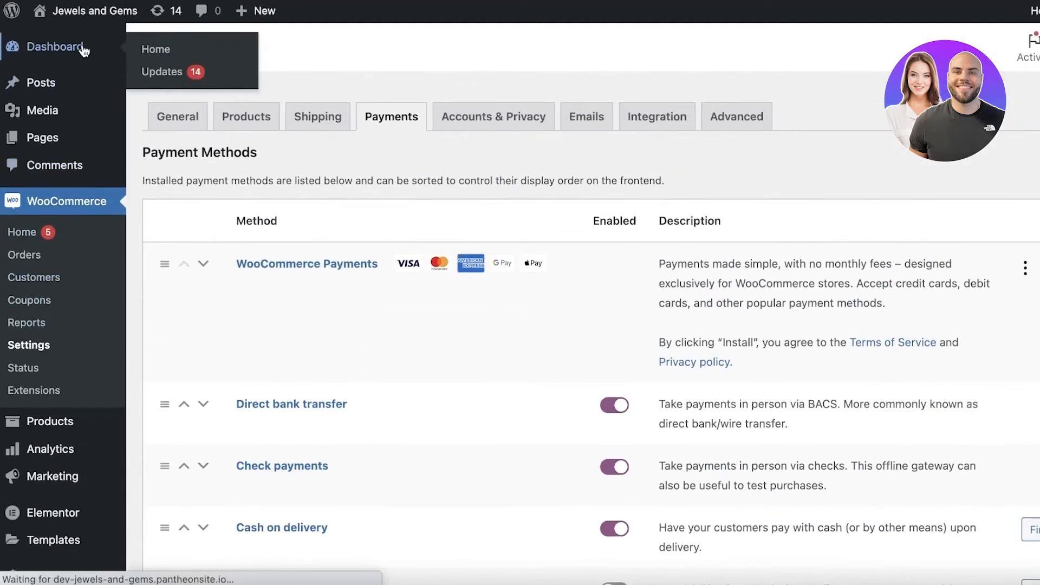